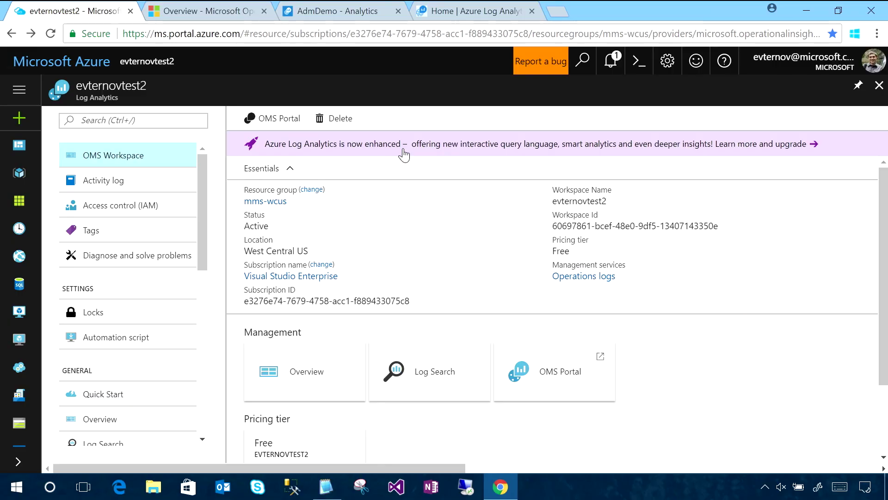
# Step: Bring up the evternovtest2 workspace's Operations Management Suite overview, which shows the upgrade banner
pyautogui.click(200, 15)
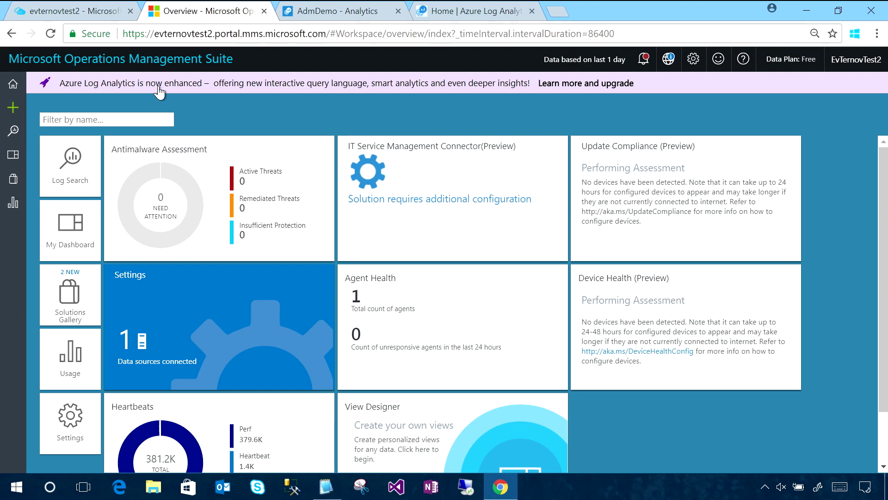
# Step: Upgrade evternovtest2 to the enhanced query language and confirm completion in Notifications
pyautogui.tripleClick(104, 62)
pyautogui.click(129, 89)
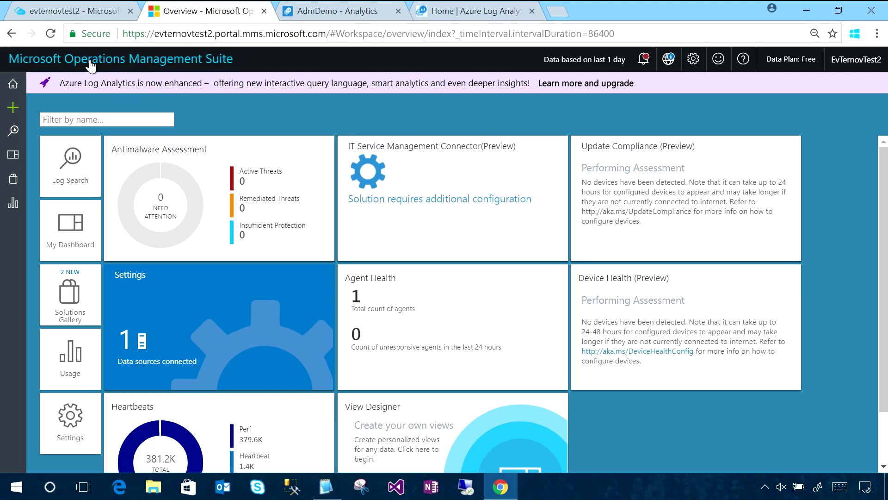
pyautogui.click(65, 14)
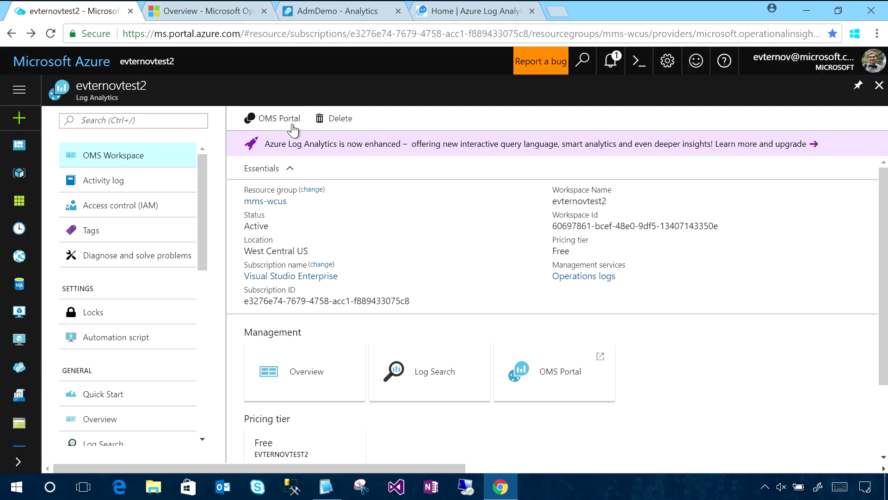
pyautogui.click(298, 147)
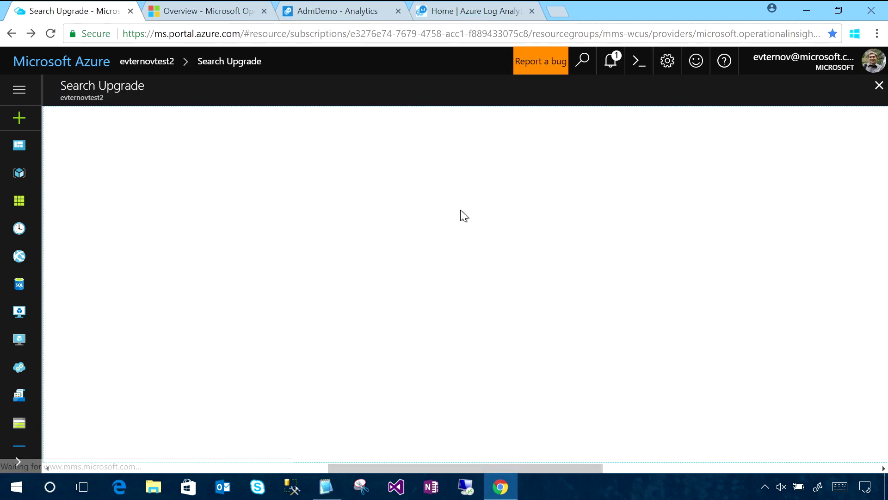
pyautogui.scroll(-5, 473, 208)
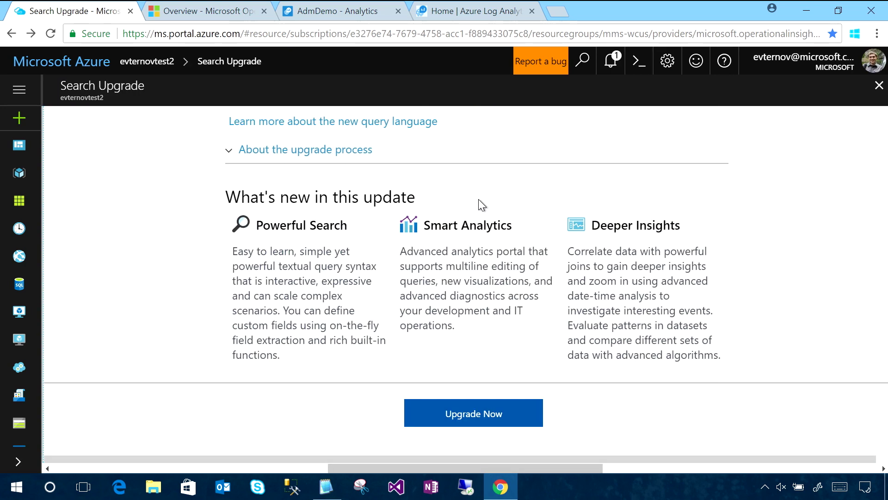
pyautogui.click(469, 415)
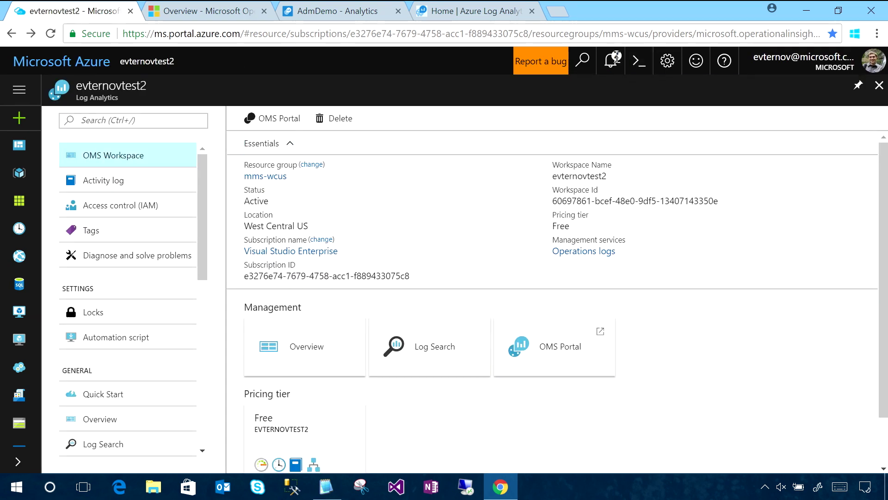
pyautogui.click(612, 61)
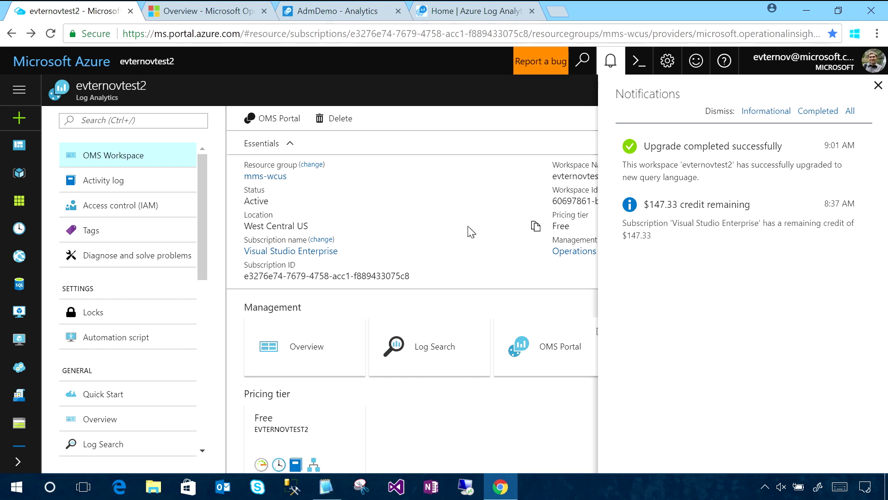
# Step: Dismiss the notifications and start a new query in evternovtest2's Log Search
pyautogui.click(878, 85)
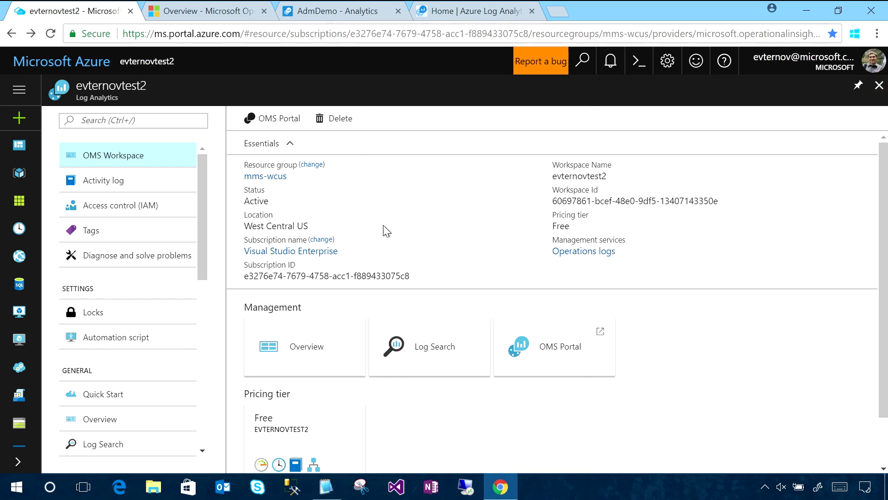
pyautogui.scroll(-2, 170, 298)
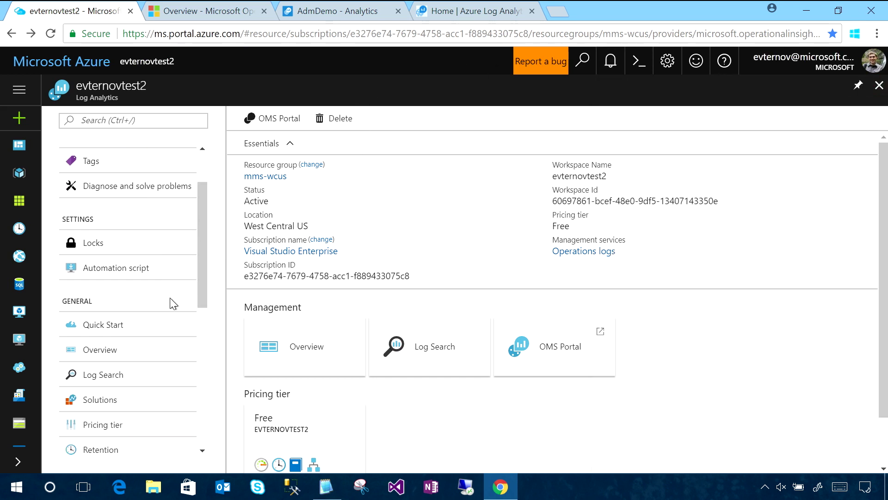
pyautogui.click(149, 375)
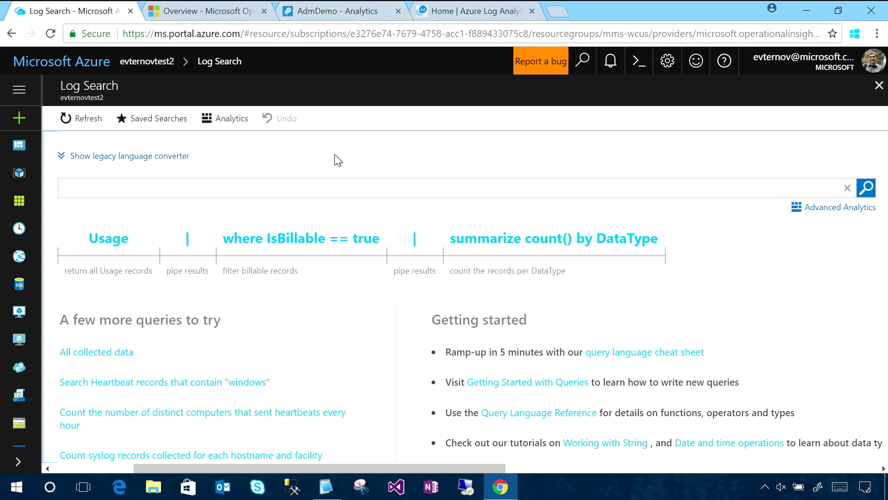
pyautogui.click(172, 191)
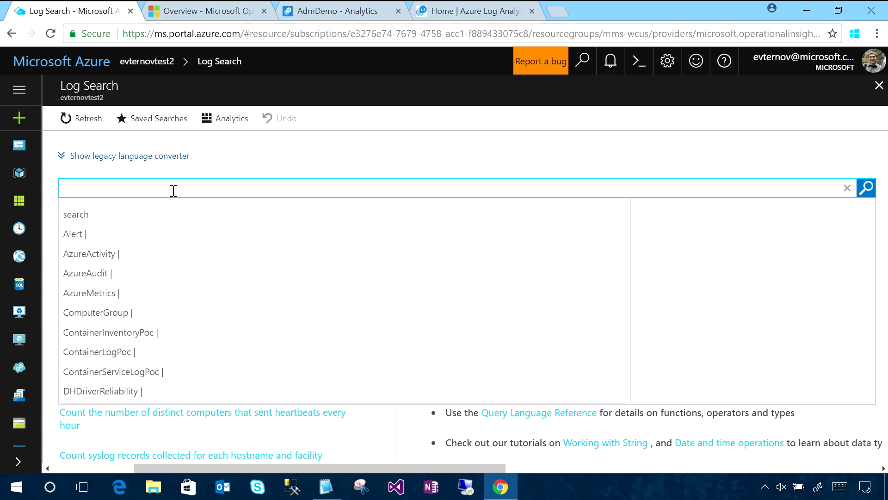
# Step: Convert the legacy query Type=Heartbeat to the new language with the legacy converter
pyautogui.click(227, 168)
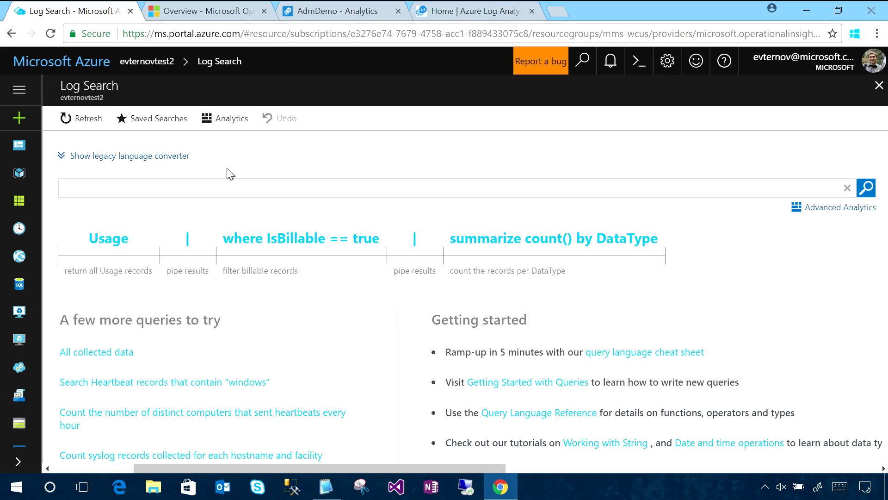
pyautogui.click(83, 158)
pyautogui.click(155, 188)
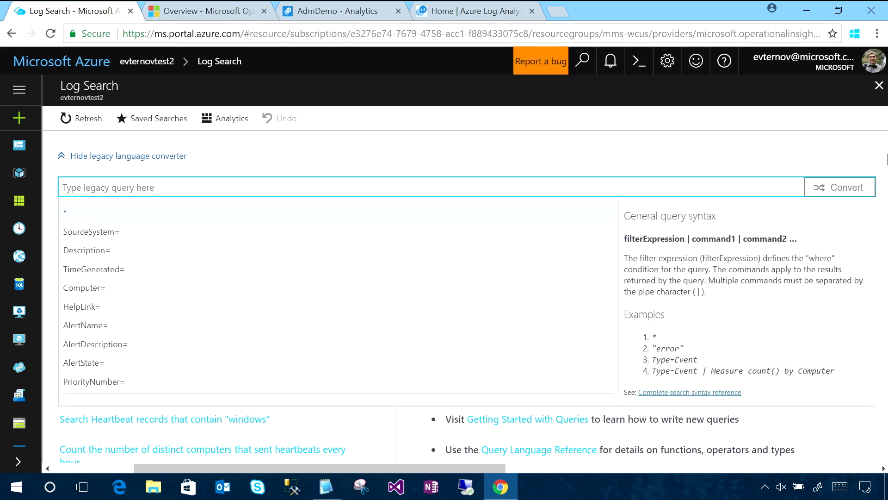
pyautogui.write('Ty')
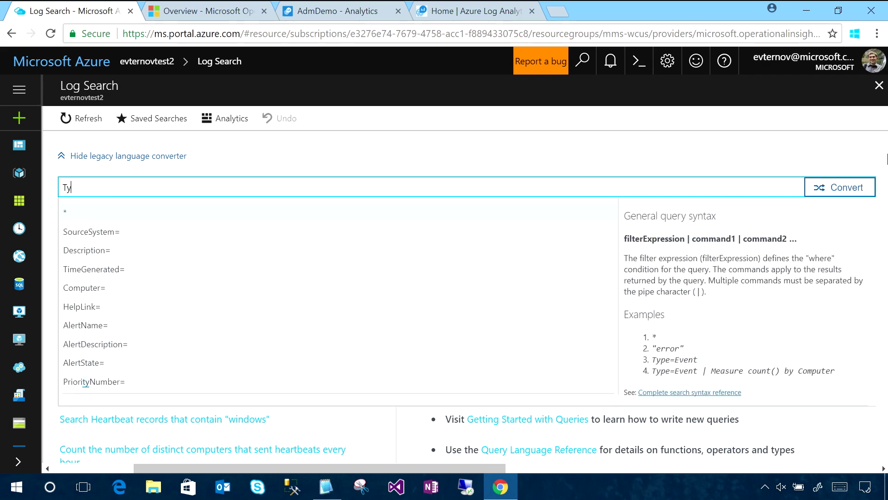
pyautogui.write('pe=Heart')
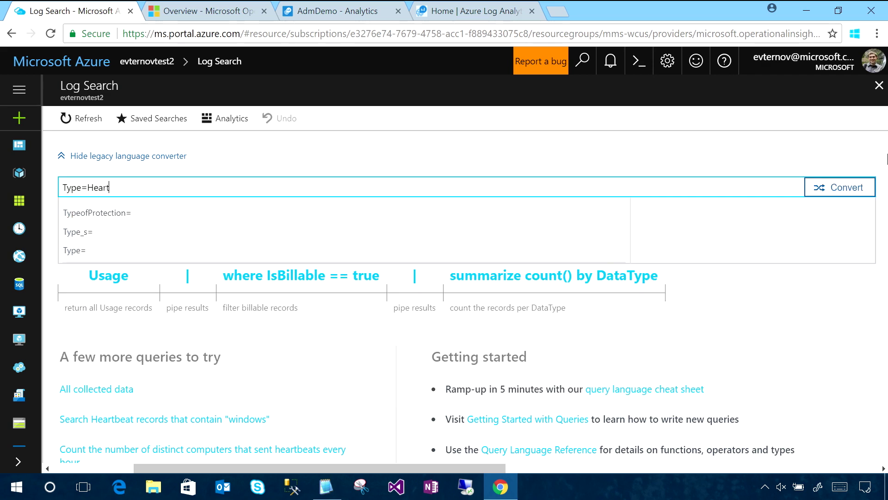
pyautogui.write('beat')
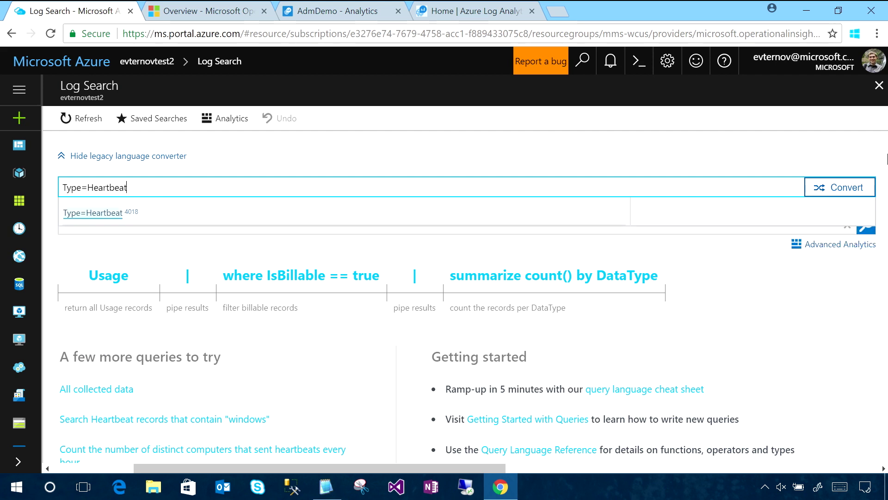
pyautogui.click(200, 168)
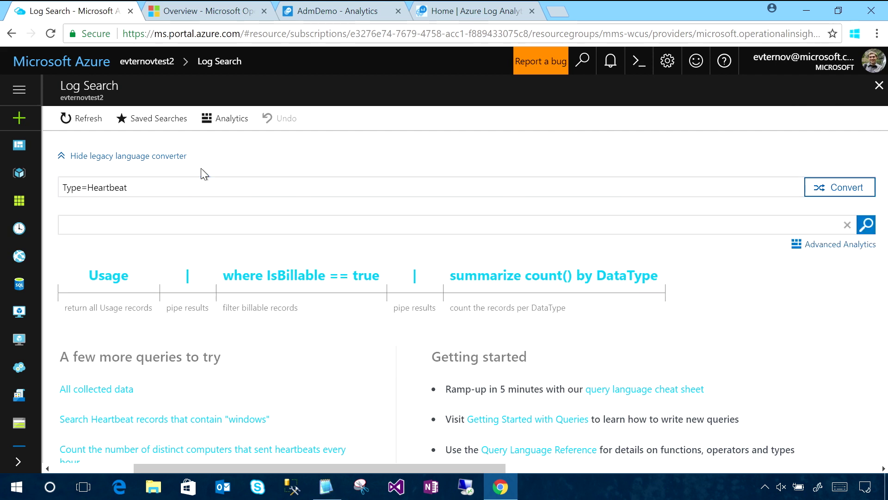
pyautogui.click(160, 188)
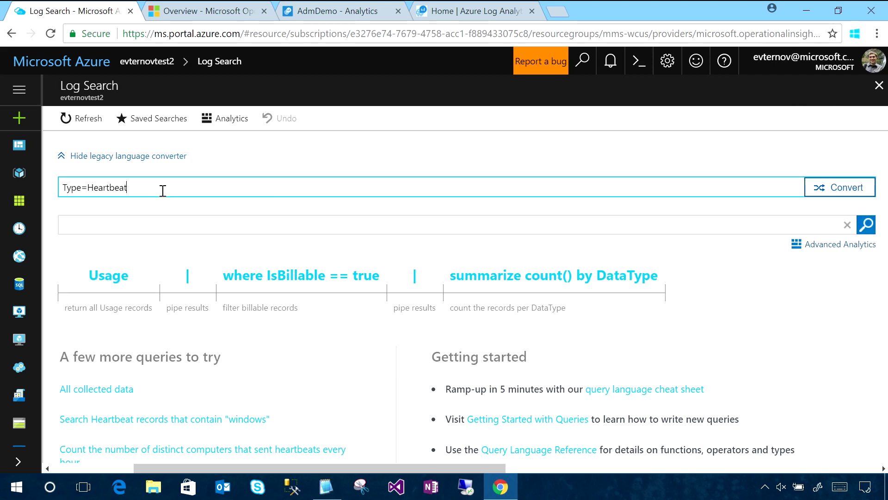
pyautogui.click(833, 193)
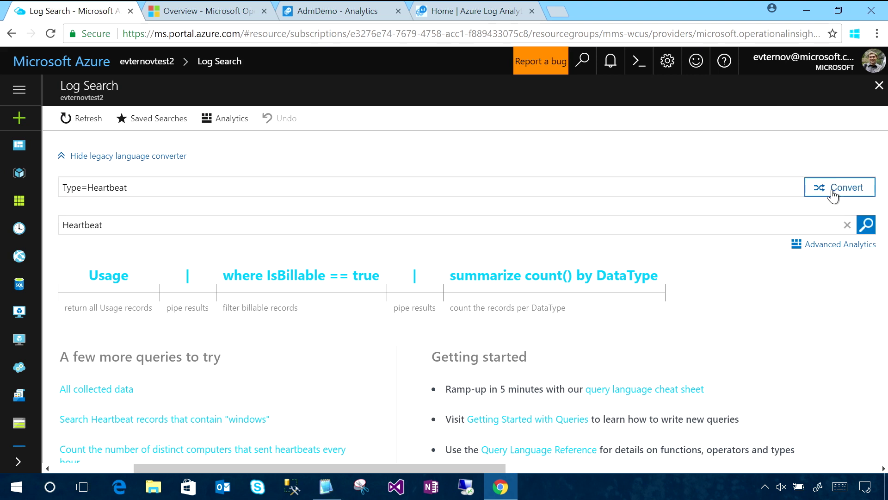
# Step: Run the converted Heartbeat search, returning 1K results
pyautogui.click(147, 230)
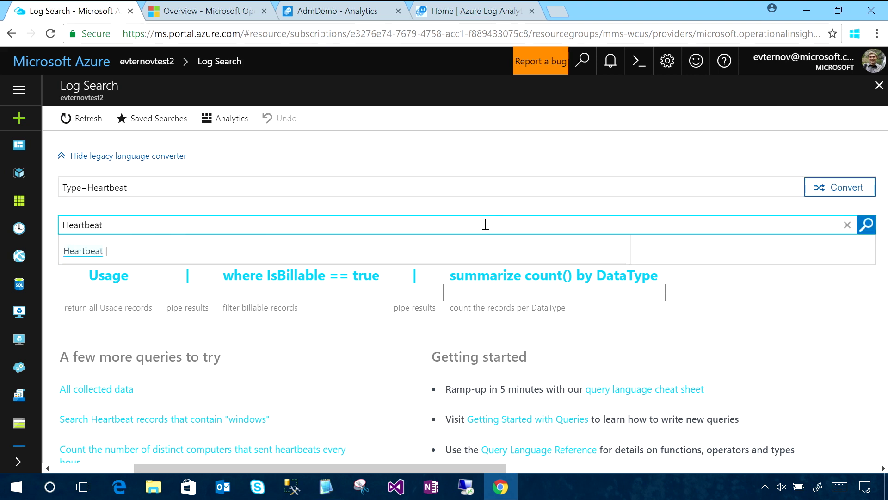
pyautogui.click(866, 224)
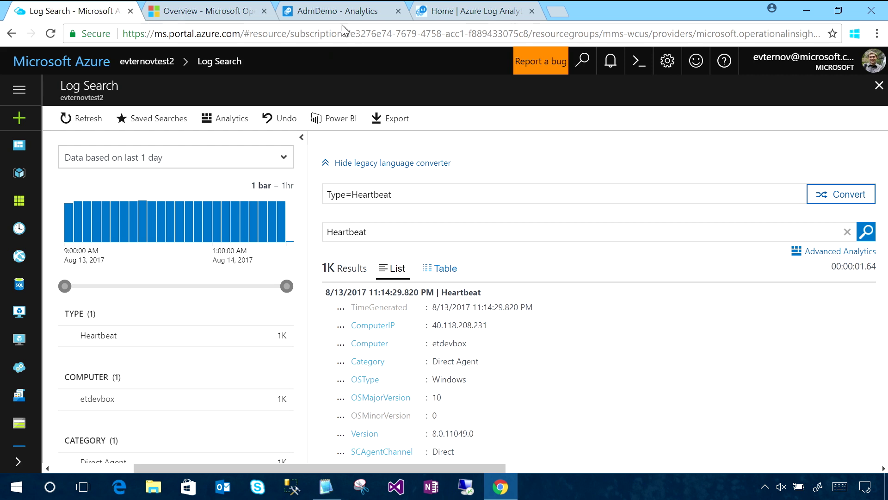
pyautogui.click(337, 12)
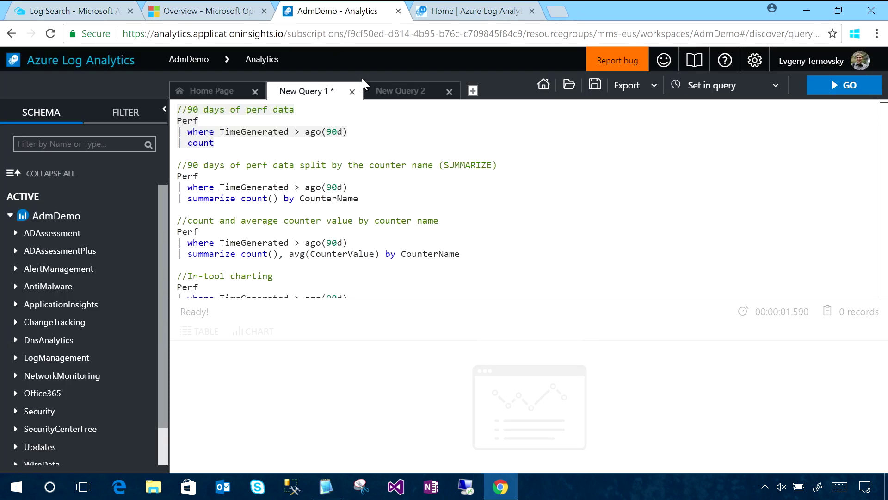
# Step: In New Query 2, browse the Update table's fields under Updates, then focus the empty editor
pyautogui.click(400, 91)
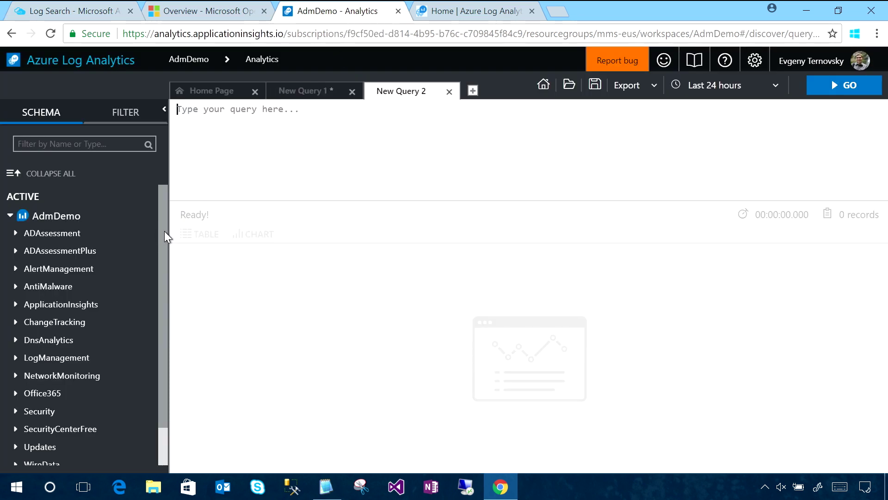
pyautogui.moveTo(165, 231); pyautogui.dragTo(168, 290)
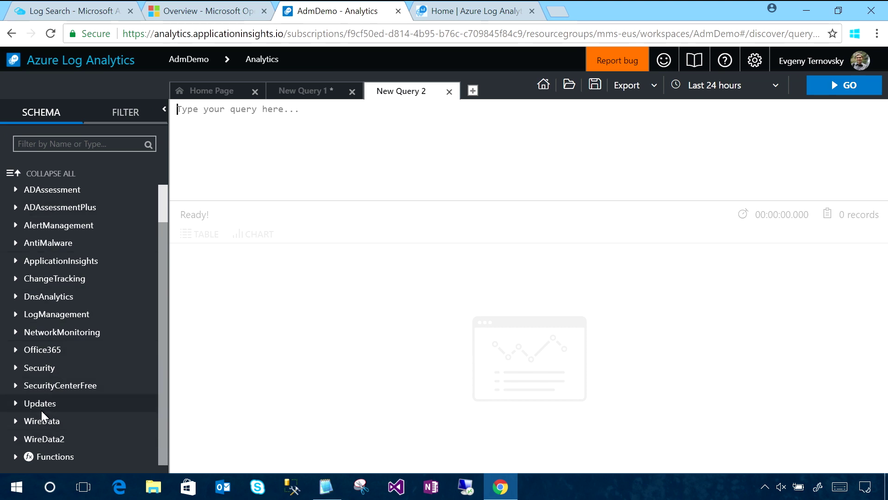
pyautogui.click(15, 403)
pyautogui.scroll(-1, 48, 403)
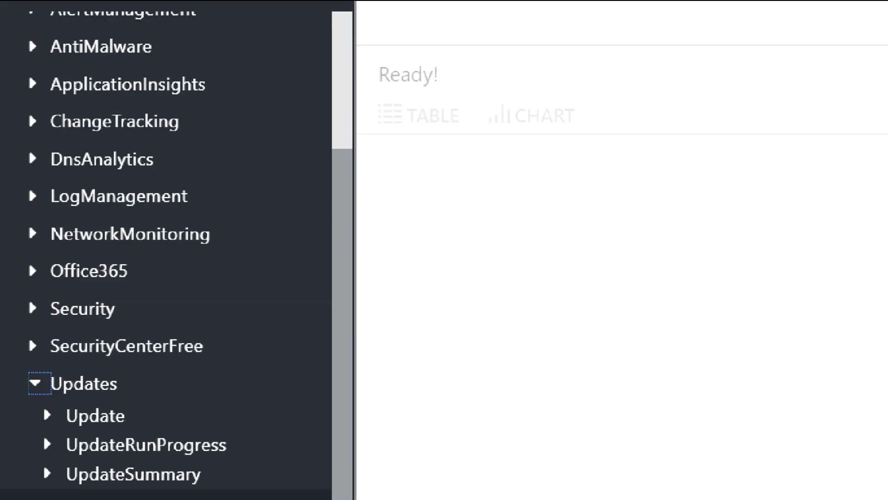
pyautogui.click(48, 416)
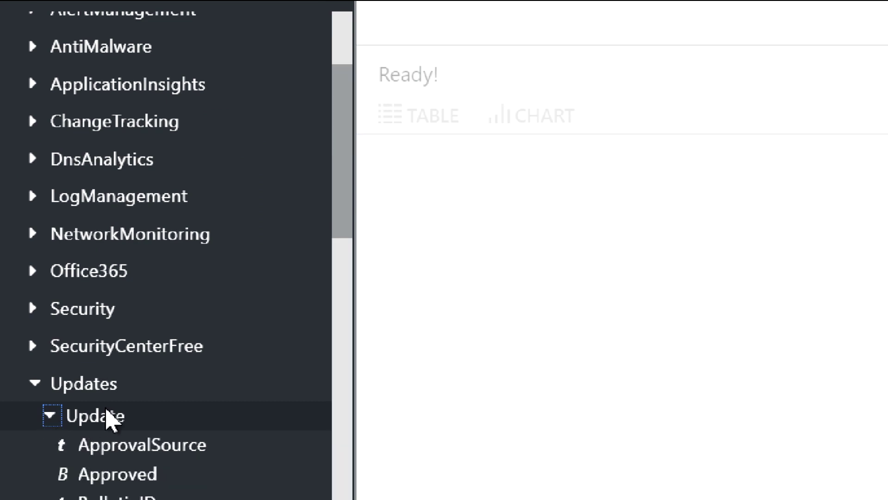
pyautogui.scroll(-2, 167, 451)
pyautogui.scroll(-2, 202, 444)
pyautogui.scroll(-2, 199, 434)
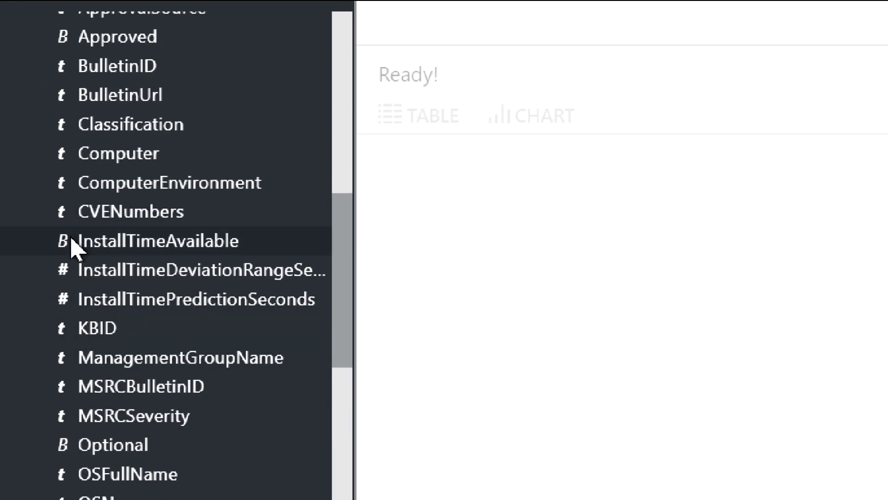
pyautogui.scroll(2, 73, 243)
pyautogui.scroll(2, 73, 247)
pyautogui.click(32, 237)
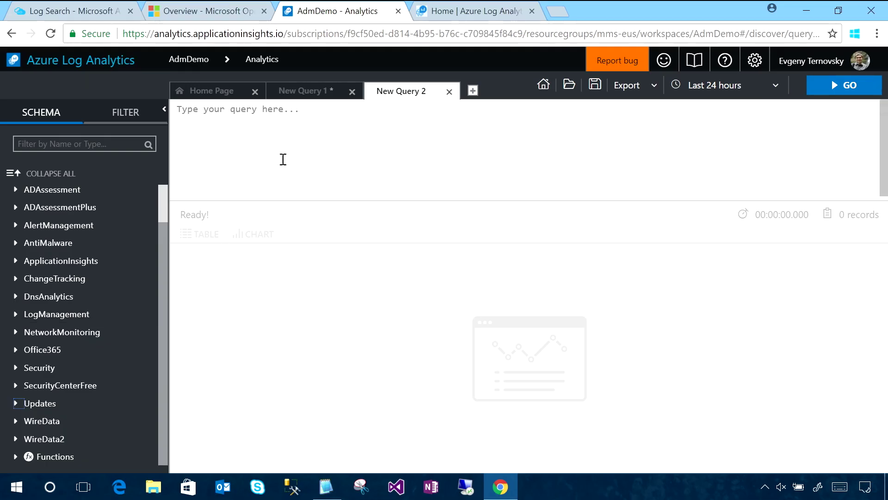
pyautogui.click(285, 156)
pyautogui.write('Per')
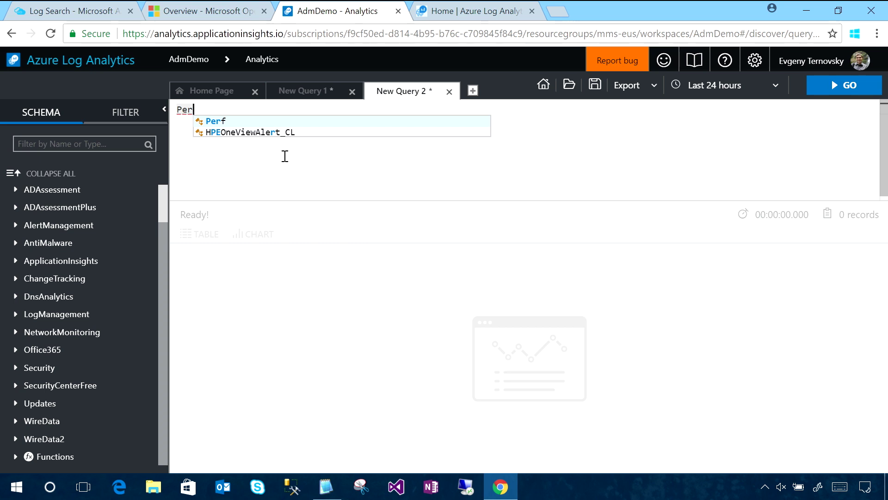
pyautogui.write('f')
# Step: Write the filter Perf | where CounterName == "Pages/sec" using completions
pyautogui.press('Return')
pyautogui.write('|')
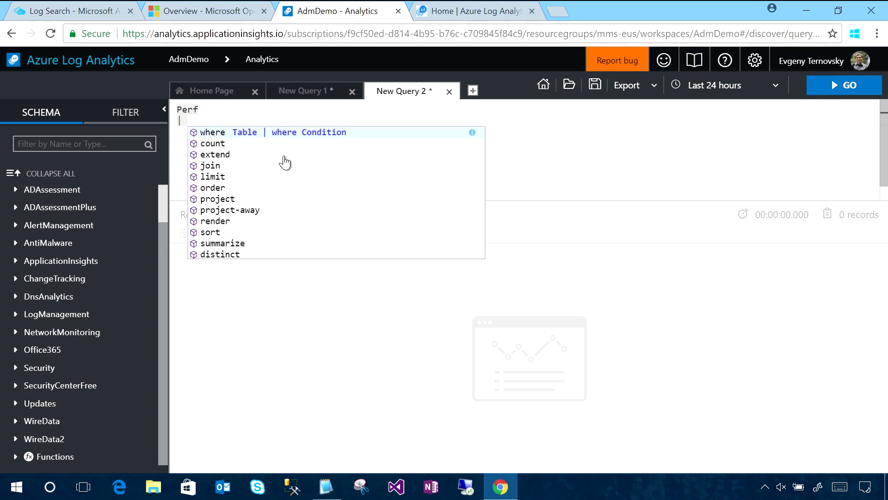
pyautogui.write('where ')
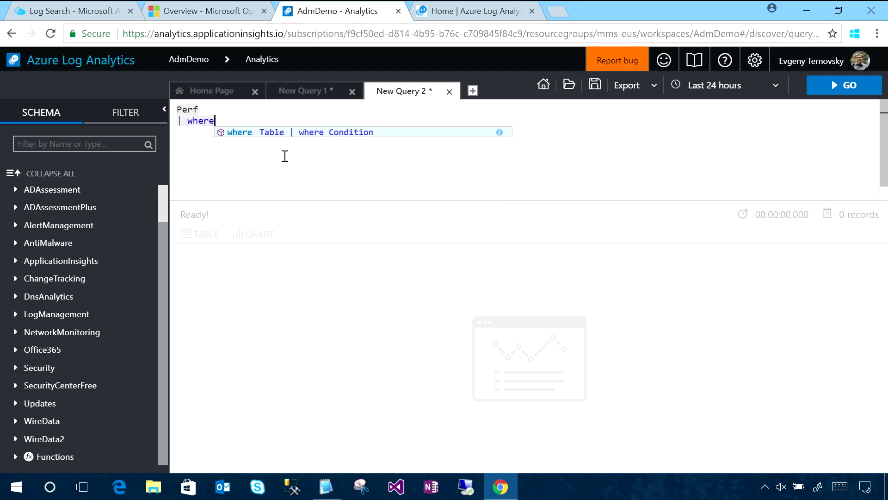
pyautogui.write('co')
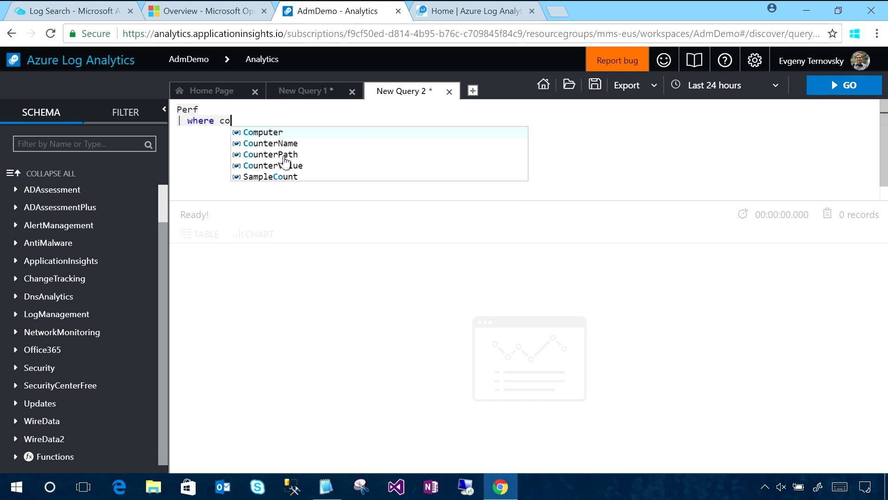
pyautogui.write('u')
pyautogui.press('Tab')
pyautogui.write('== ')
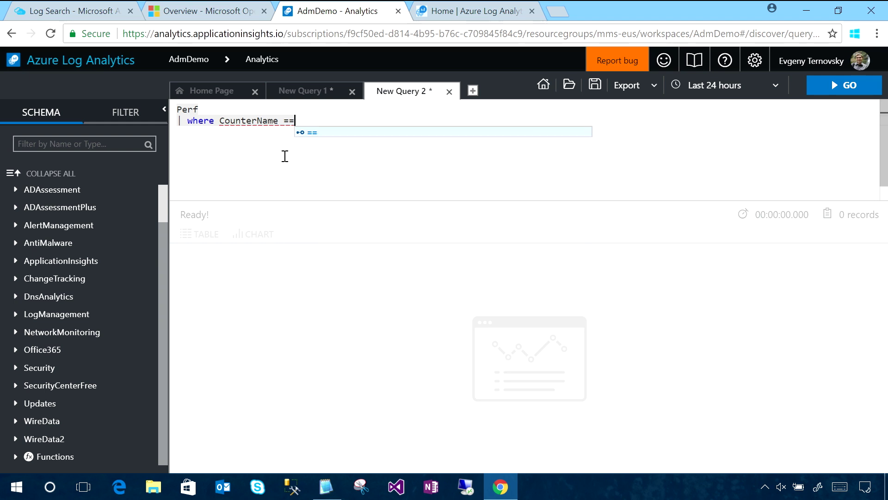
pyautogui.write('"Pag')
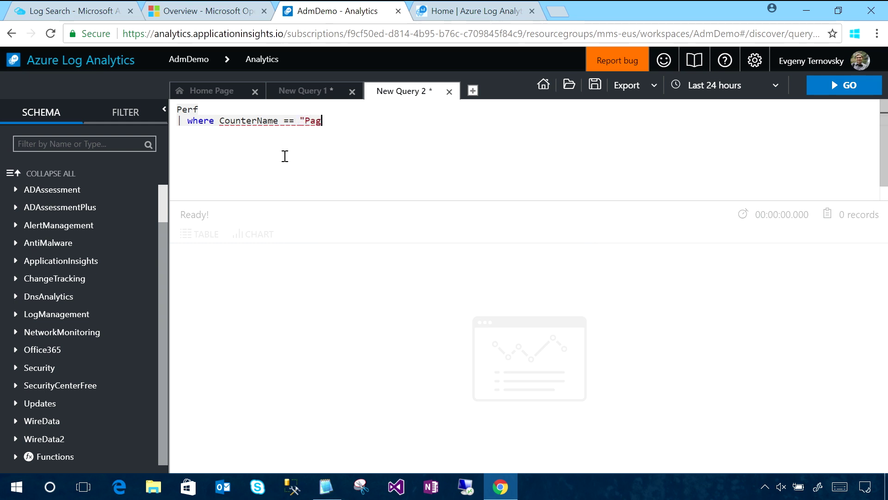
pyautogui.write('es/sec"')
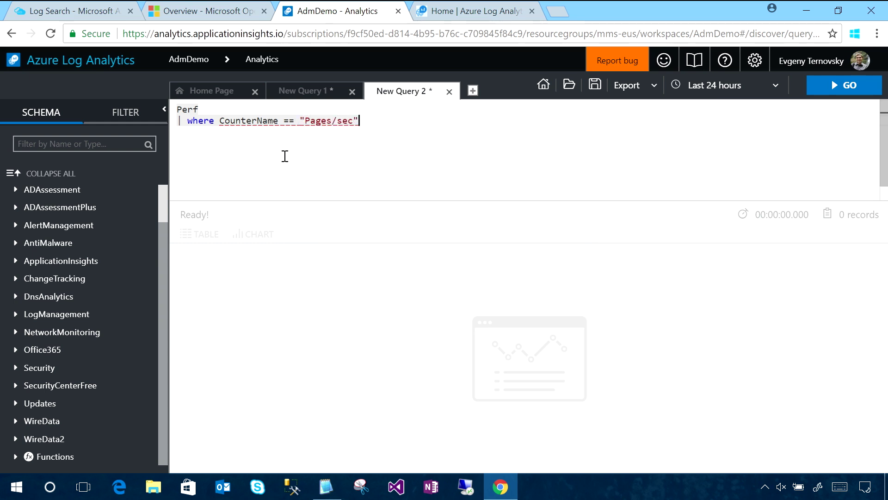
pyautogui.press('Left')
pyautogui.press('Left')
pyautogui.press('Left')
pyautogui.press('Left')
pyautogui.press('Left')
pyautogui.press('BackSpace')
pyautogui.press('BackSpace')
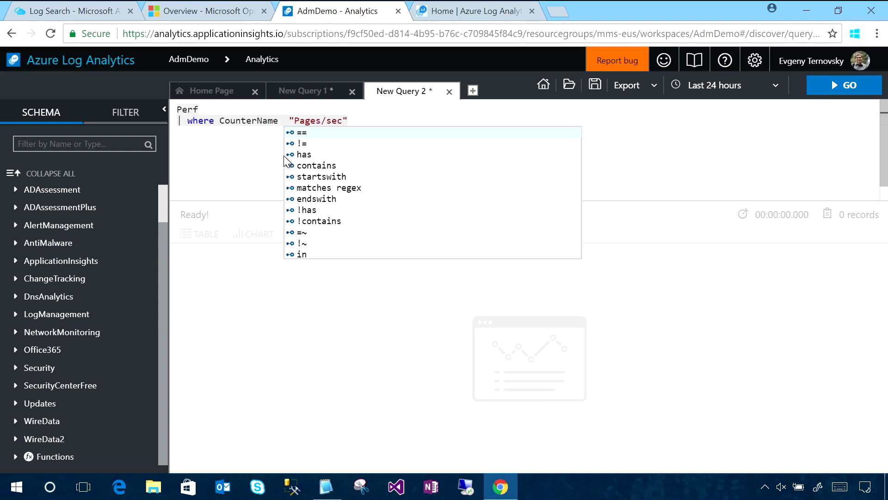
pyautogui.write('== "')
pyautogui.press('BackSpace')
pyautogui.press('BackSpace')
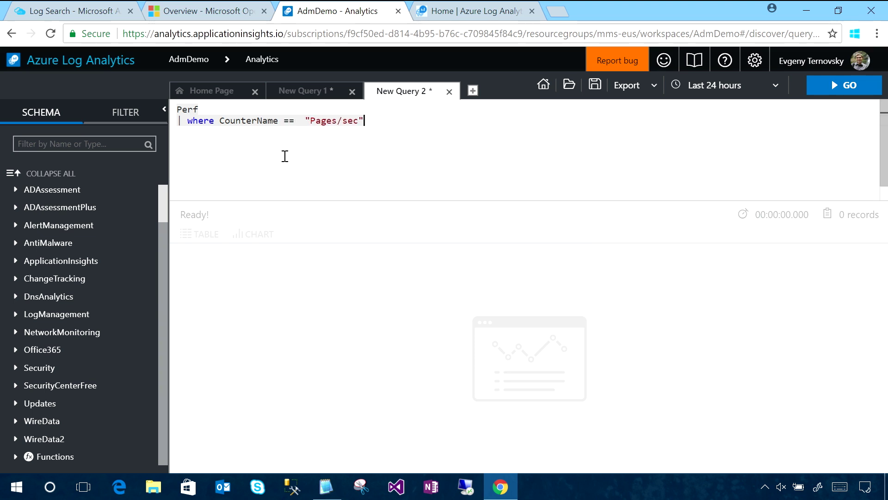
pyautogui.press('Return')
pyautogui.write('| tak')
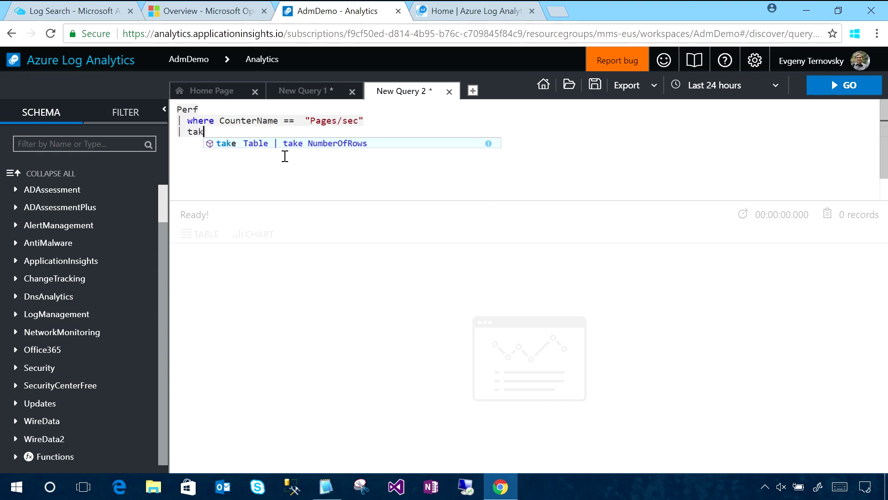
pyautogui.write('e')
# Step: Add take 10, checking the take operator documentation, and run the query
pyautogui.press('BackSpace')
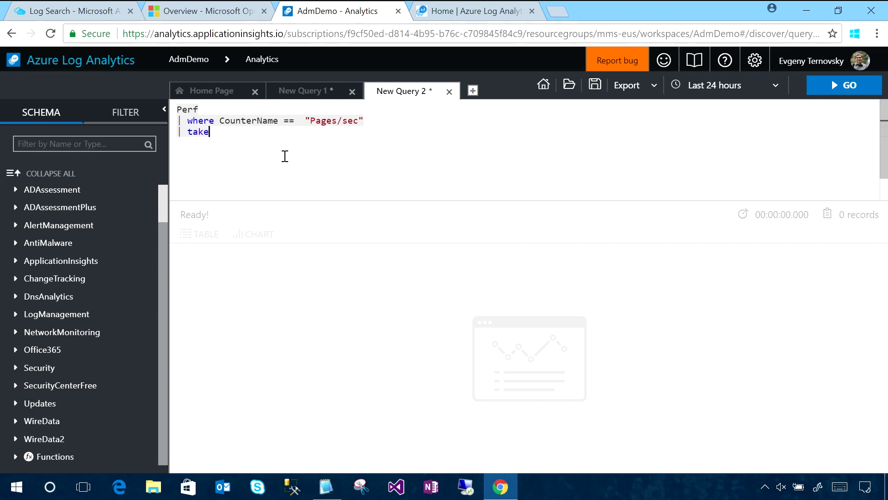
pyautogui.press('BackSpace')
pyautogui.press('BackSpace')
pyautogui.press('BackSpace')
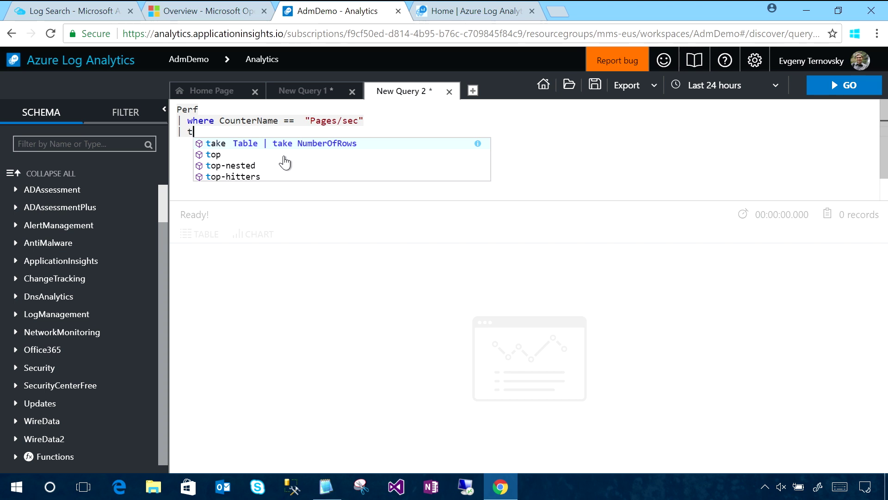
pyautogui.click(478, 144)
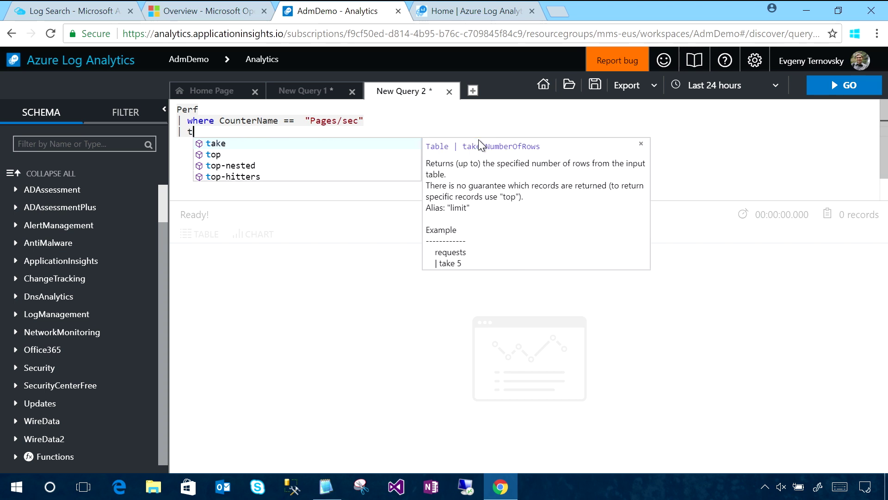
pyautogui.scroll(-1, 519, 202)
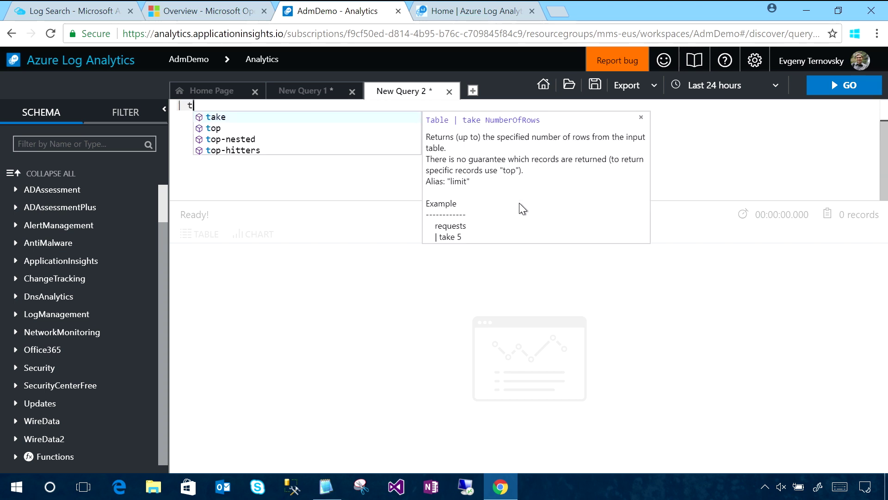
pyautogui.scroll(1, 519, 200)
pyautogui.press('Tab')
pyautogui.write('10')
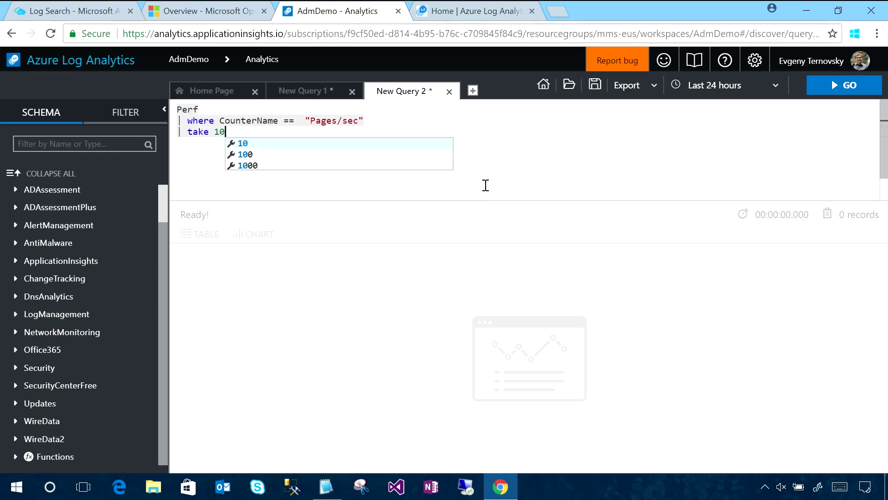
pyautogui.click(814, 92)
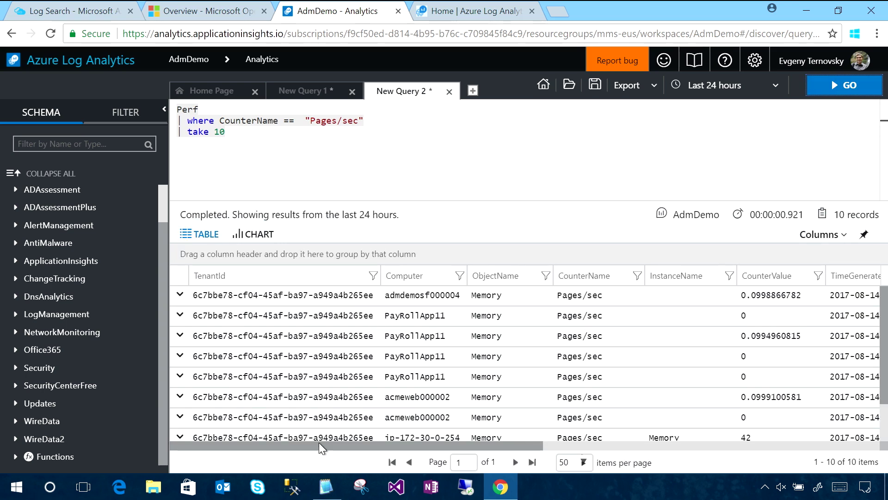
pyautogui.moveTo(307, 447); pyautogui.dragTo(660, 446)
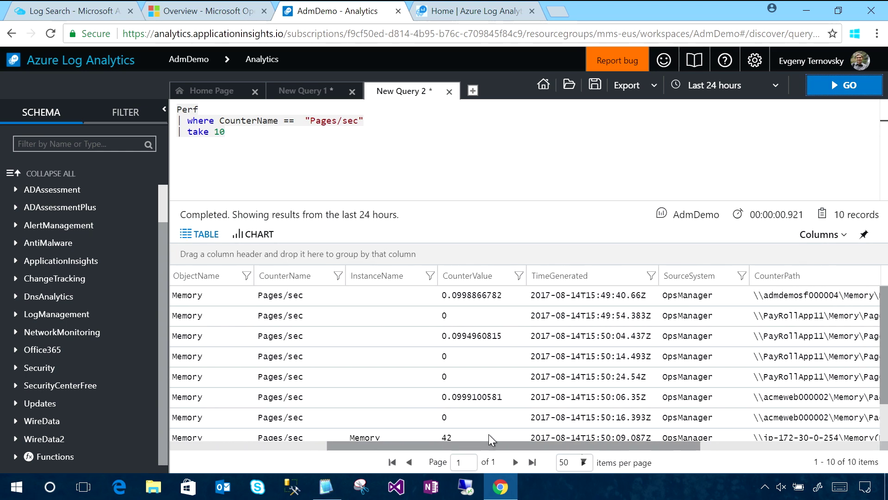
pyautogui.moveTo(721, 448); pyautogui.dragTo(383, 448)
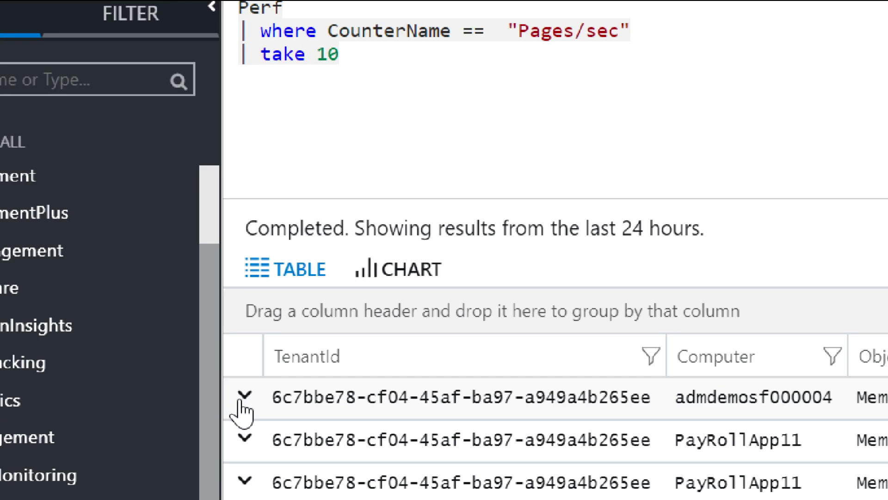
# Step: Inspect the first result row's details, then sort the results by TenantId and Computer
pyautogui.click(239, 400)
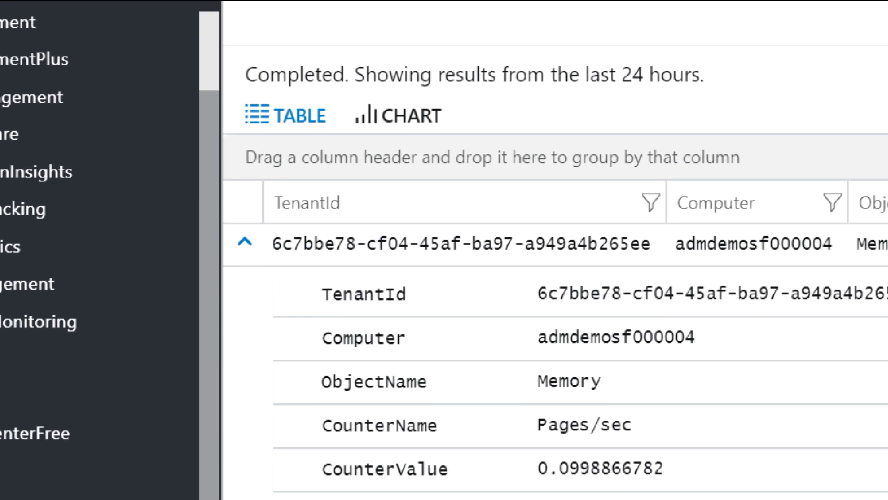
pyautogui.scroll(-1, 596, 327)
pyautogui.scroll(-3, 595, 317)
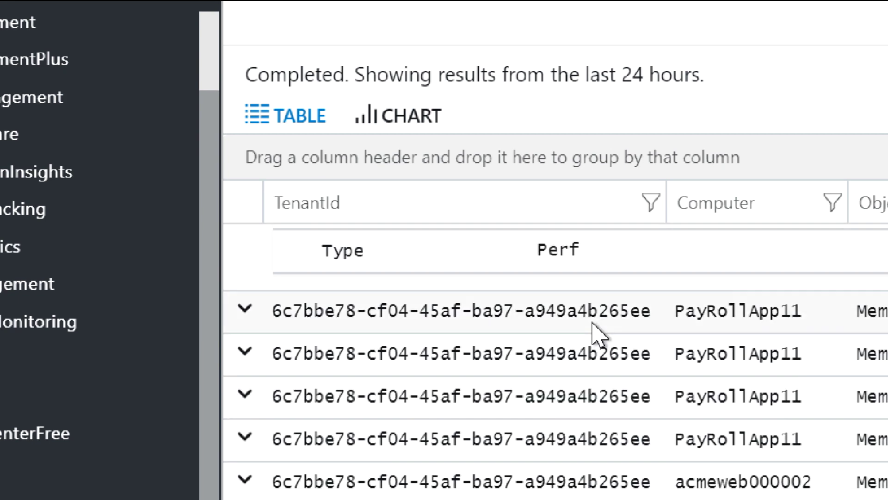
pyautogui.scroll(2, 599, 333)
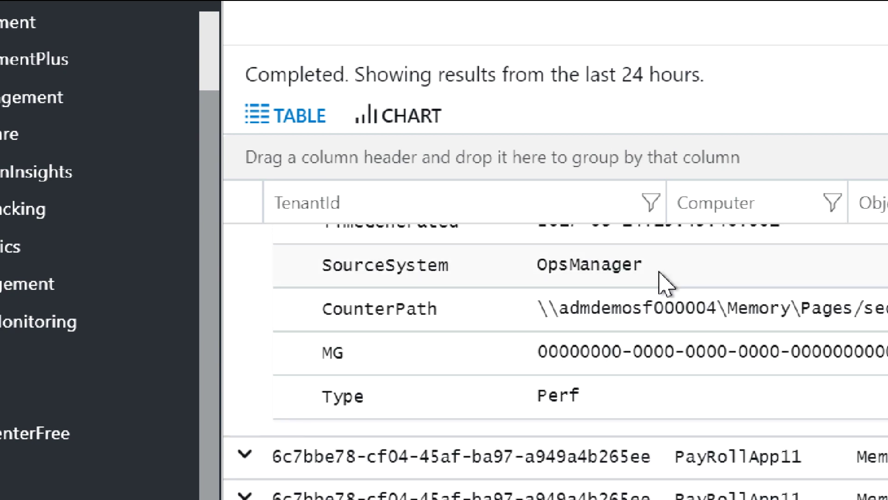
pyautogui.scroll(3, 380, 314)
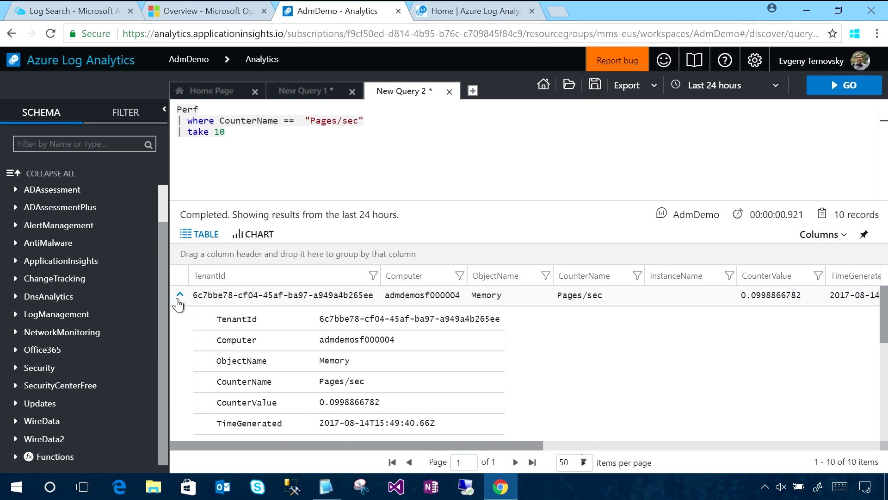
pyautogui.click(179, 296)
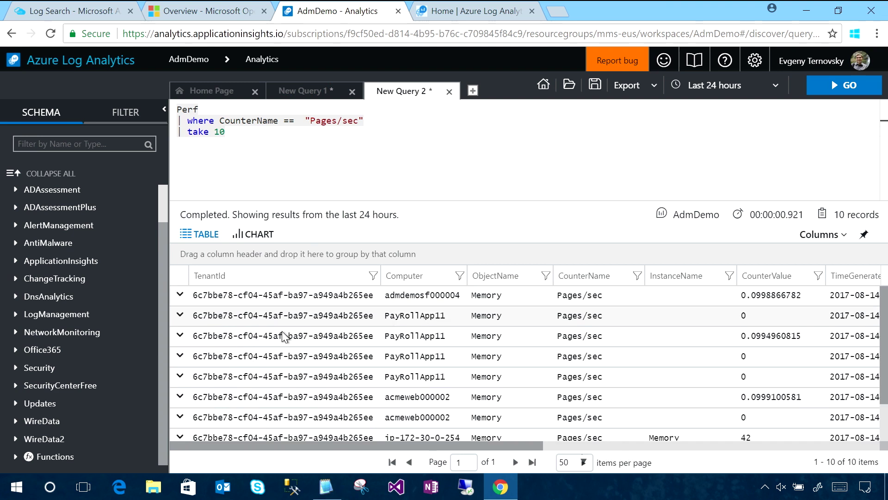
pyautogui.click(282, 276)
pyautogui.click(391, 283)
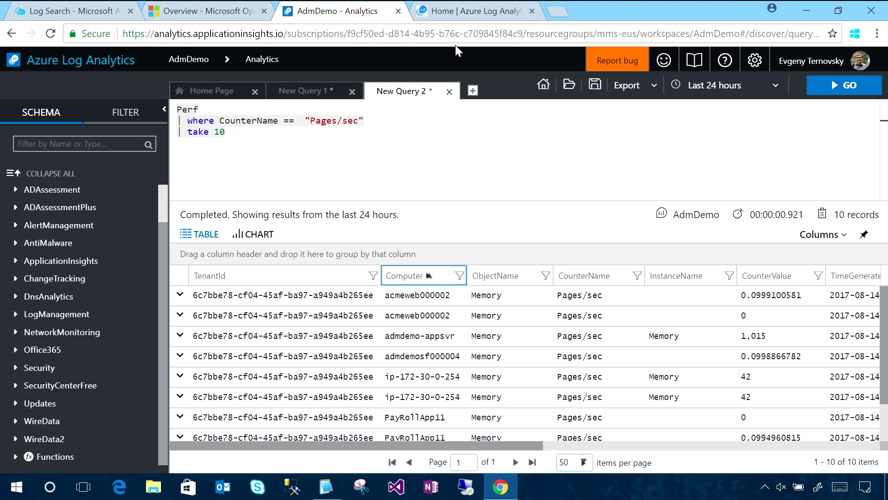
# Step: Open the Getting Started tutorial, then the legacy-to-new language cheat sheet under Cheat-sheets
pyautogui.click(695, 61)
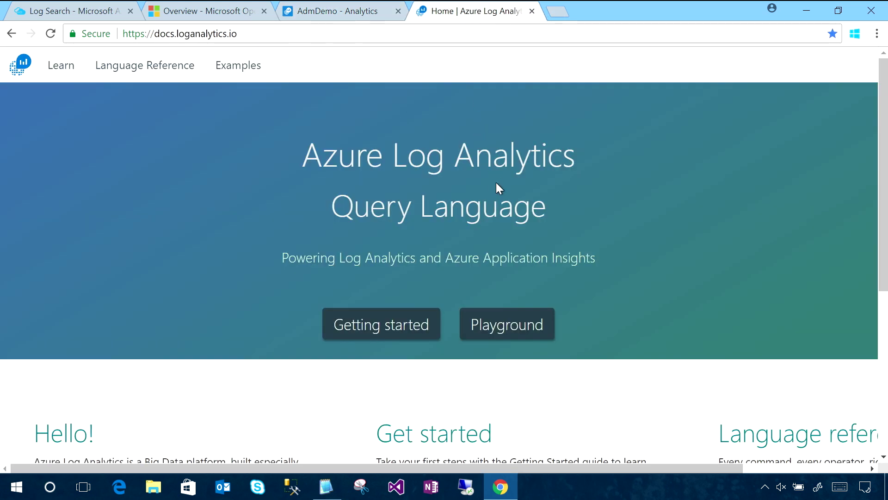
pyautogui.hotkey('ctrl', '-')
pyautogui.scroll(-1, 523, 175)
pyautogui.scroll(-2, 522, 175)
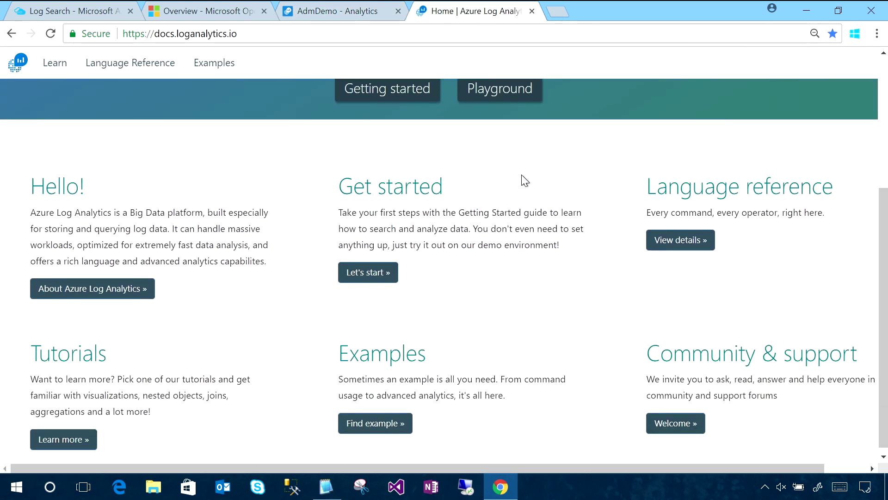
pyautogui.click(374, 274)
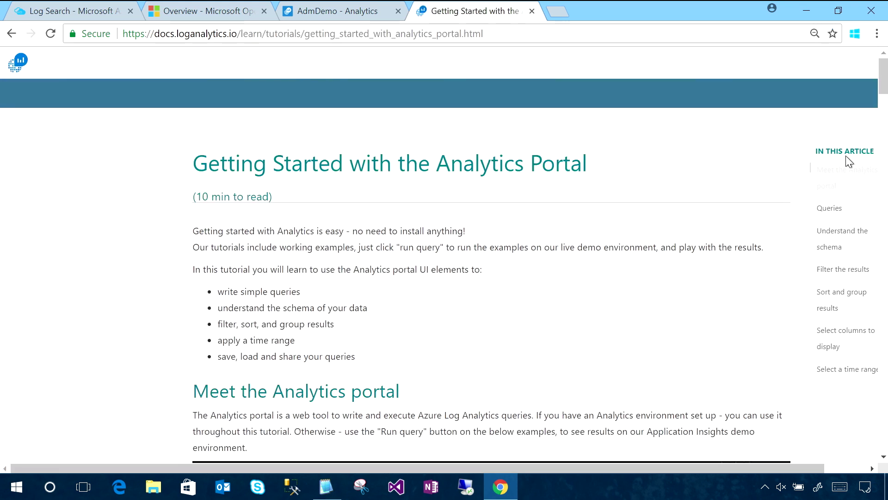
pyautogui.moveTo(883, 84); pyautogui.dragTo(887, 143)
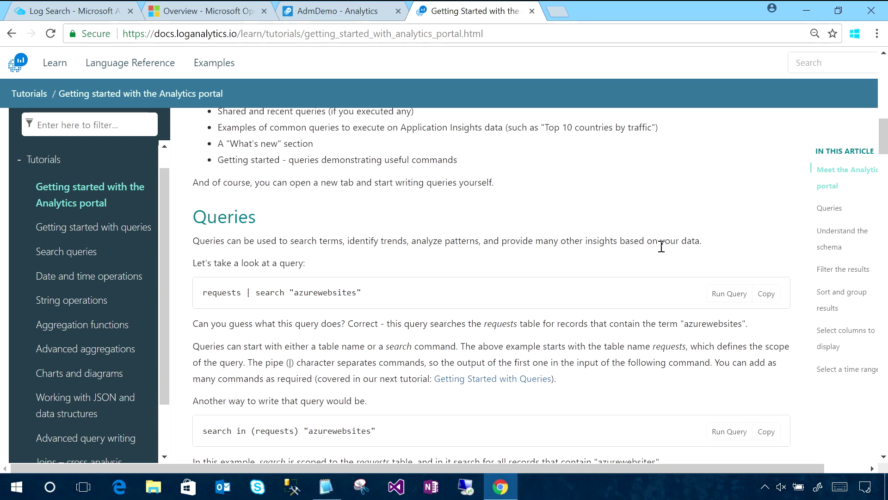
pyautogui.scroll(-2, 76, 267)
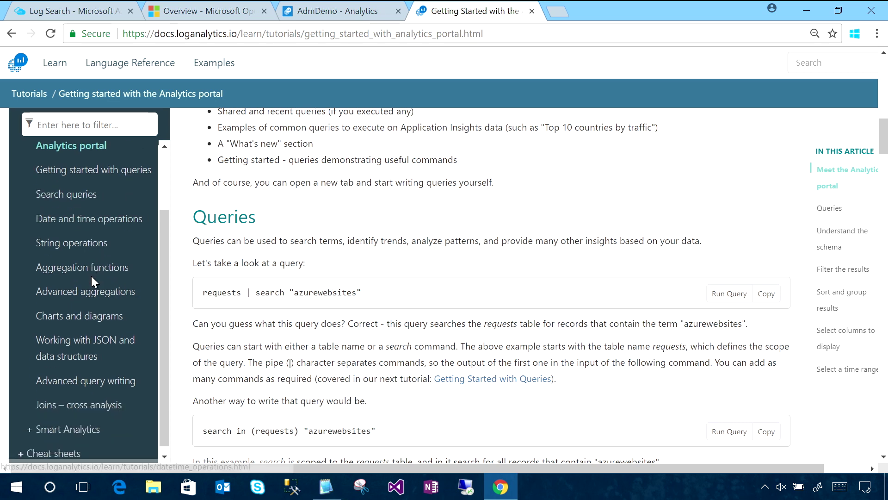
pyautogui.click(23, 449)
pyautogui.scroll(-3, 56, 368)
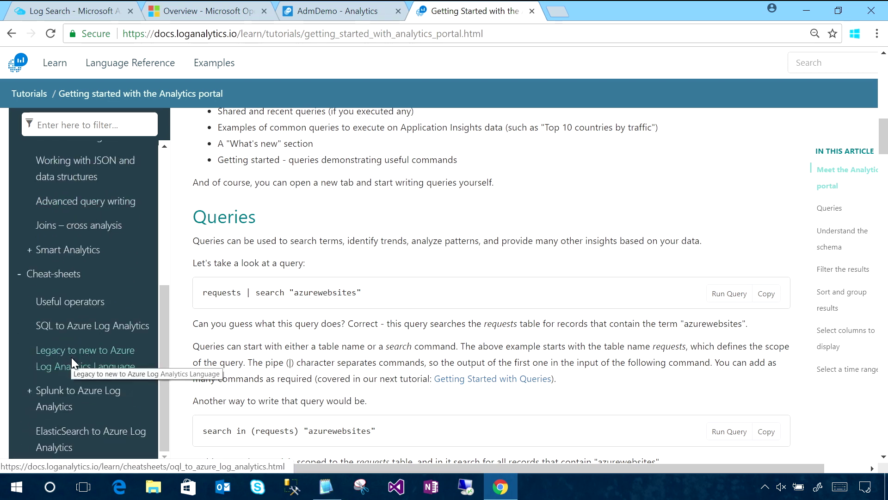
pyautogui.click(72, 357)
pyautogui.scroll(-1, 357, 307)
pyautogui.scroll(-5, 366, 302)
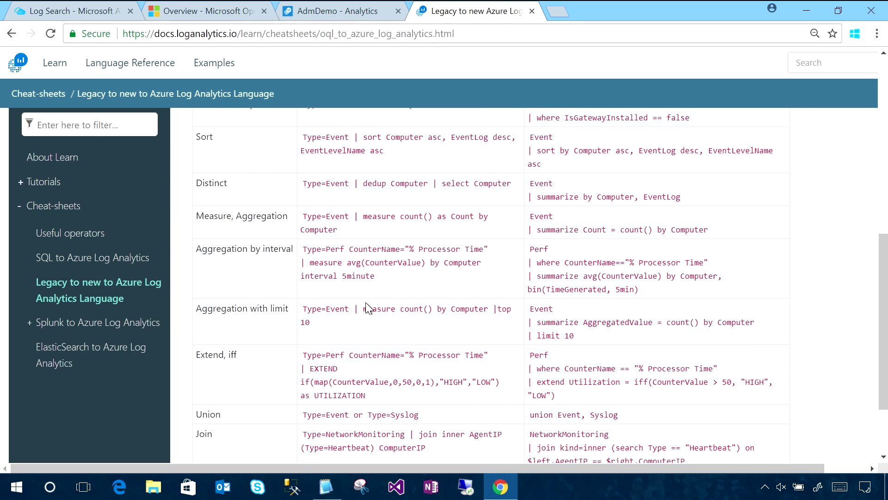
pyautogui.scroll(-3, 366, 302)
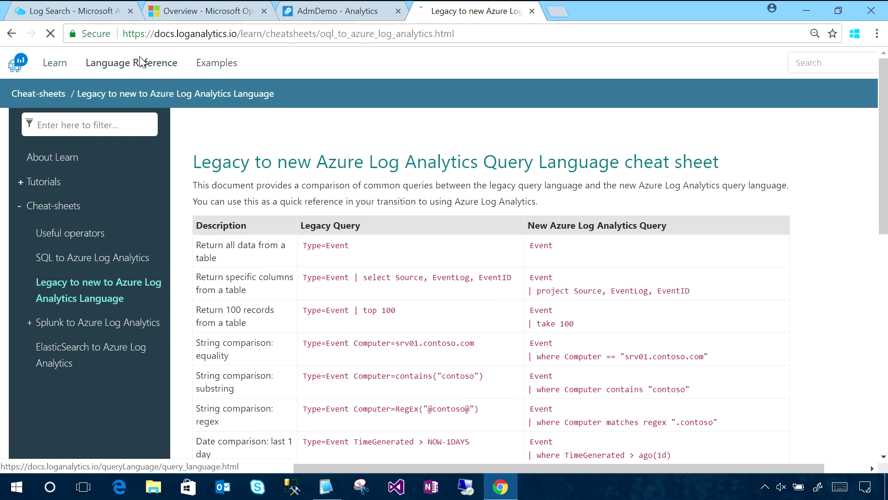
# Step: Read the summarize operator in the Language Reference, then reopen AdmDemo's Perf examples query
pyautogui.click(139, 63)
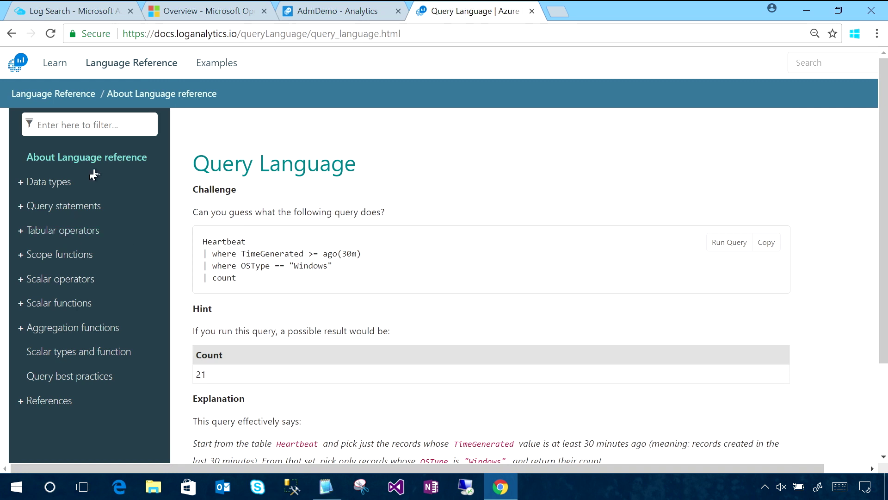
pyautogui.write('su')
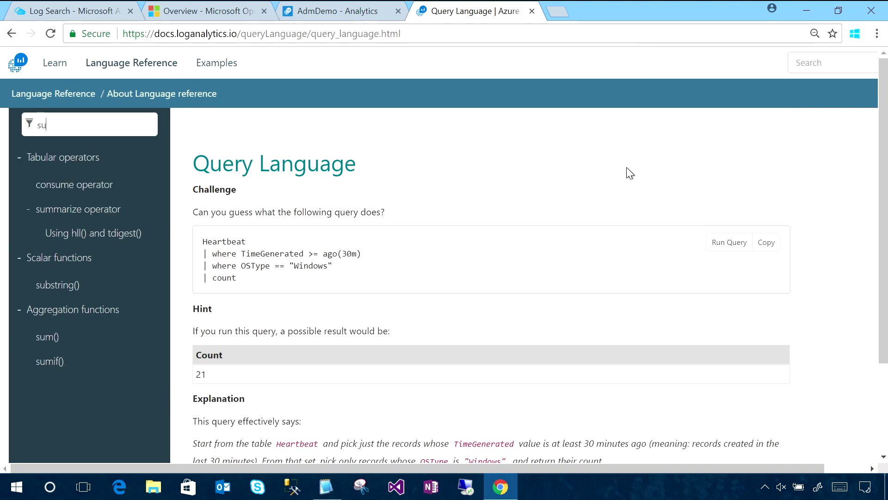
pyautogui.write('m')
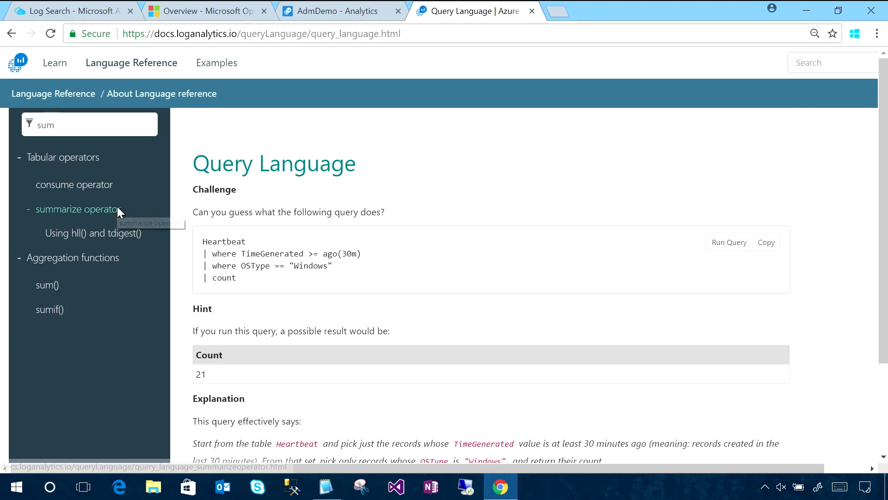
pyautogui.click(118, 208)
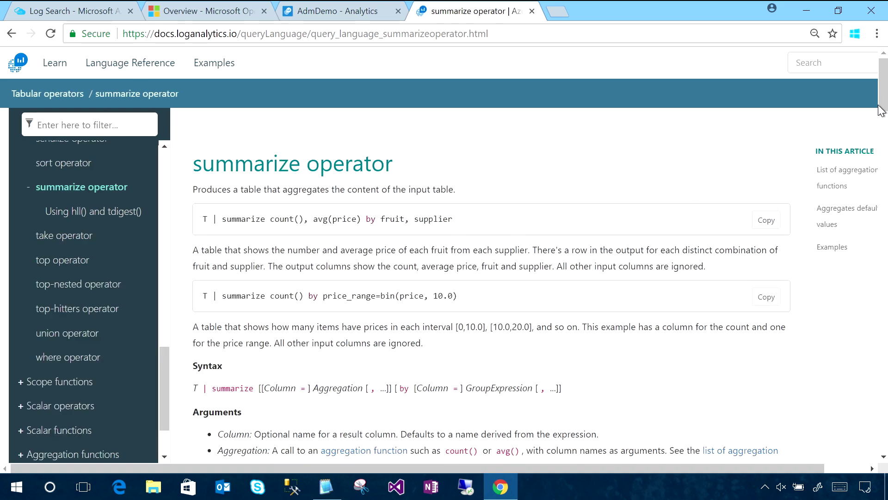
pyautogui.hotkey('ctrl', 'a')
pyautogui.click(690, 207)
pyautogui.moveTo(883, 69)
pyautogui.mouseDown()
pyautogui.moveTo(884, 444)
pyautogui.moveTo(884, 86)
pyautogui.mouseUp()
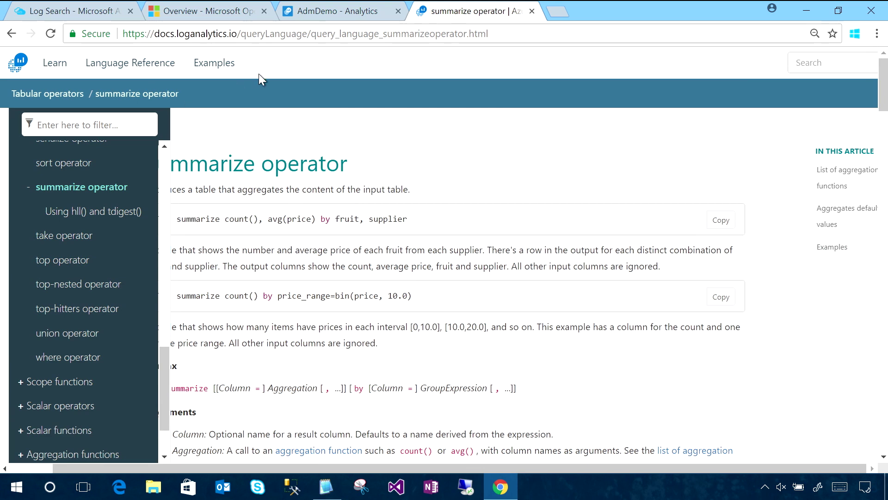
pyautogui.click(303, 11)
pyautogui.moveTo(444, 111)
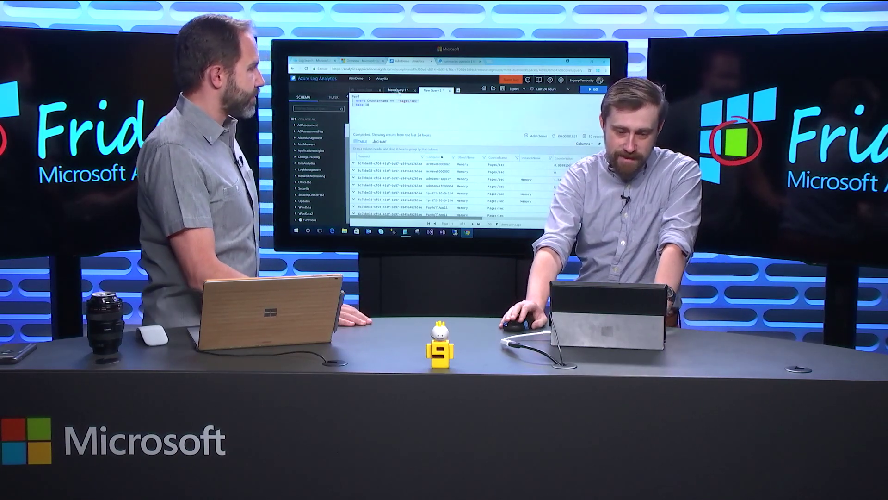
pyautogui.click(397, 92)
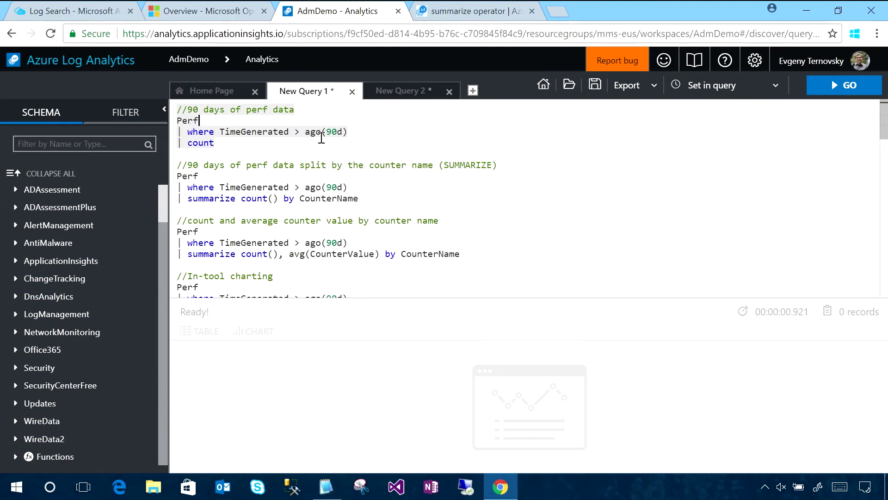
# Step: Run the 90-day Perf record count, enlarging the results table and widening the Count column
pyautogui.hotkey('shift', 'Return')
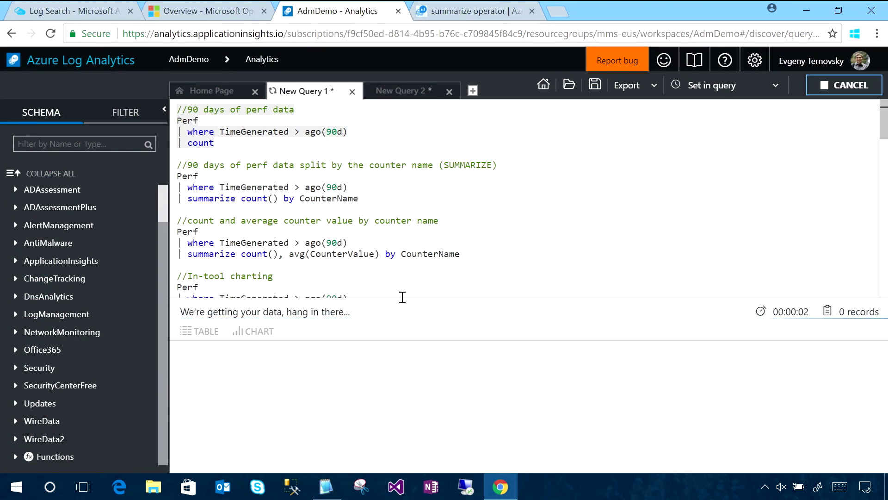
pyautogui.moveTo(402, 299); pyautogui.dragTo(404, 177)
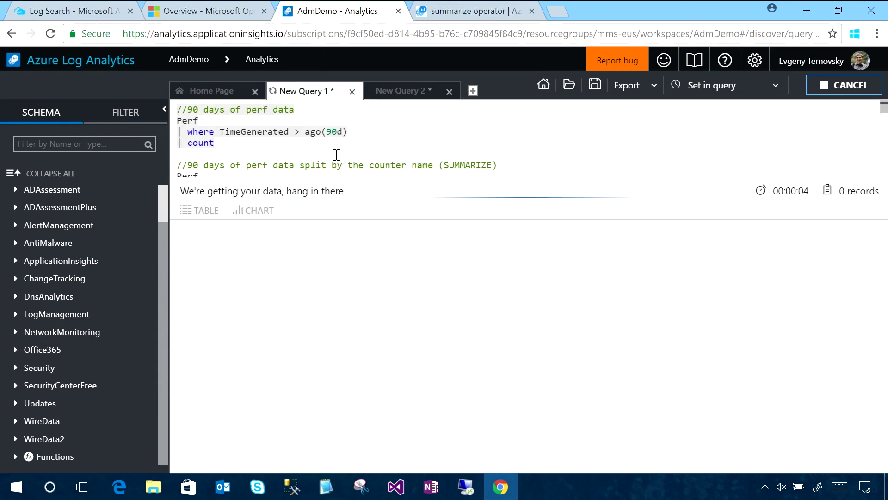
pyautogui.scroll(-2, 375, 143)
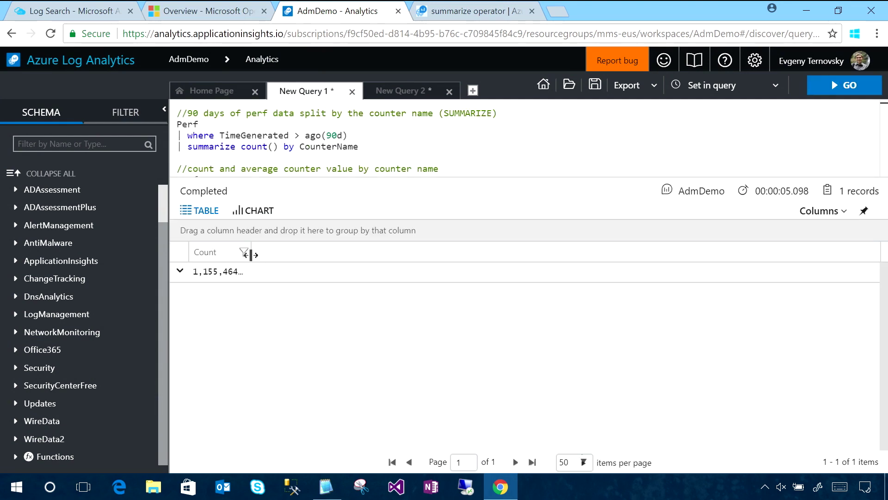
pyautogui.moveTo(251, 252); pyautogui.dragTo(310, 252)
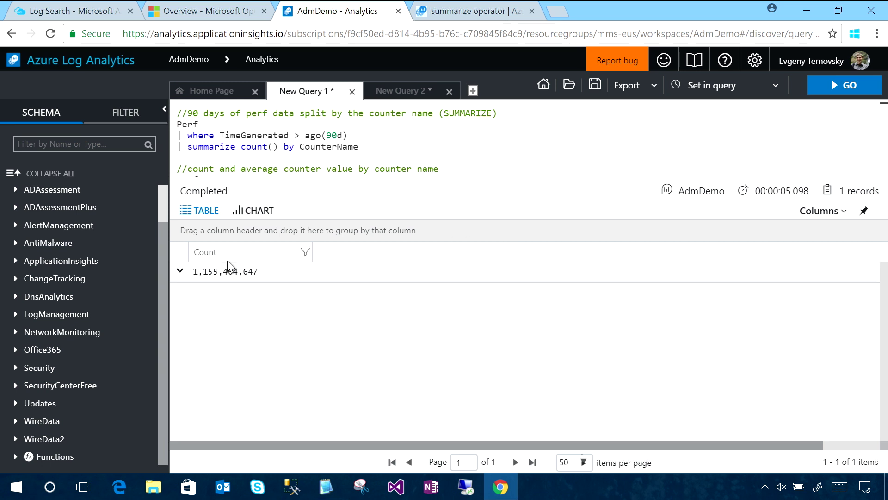
pyautogui.scroll(-2, 263, 161)
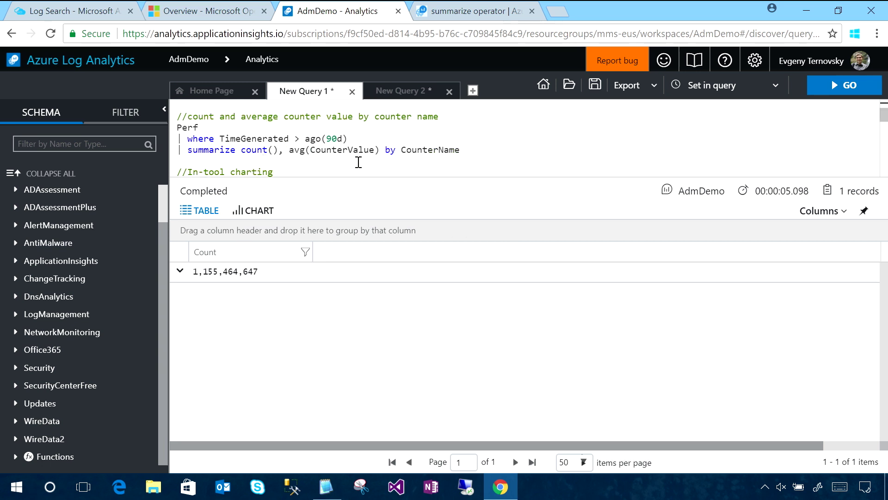
# Step: Run the count and average by counter name query, returning 54 rows
pyautogui.click(343, 149)
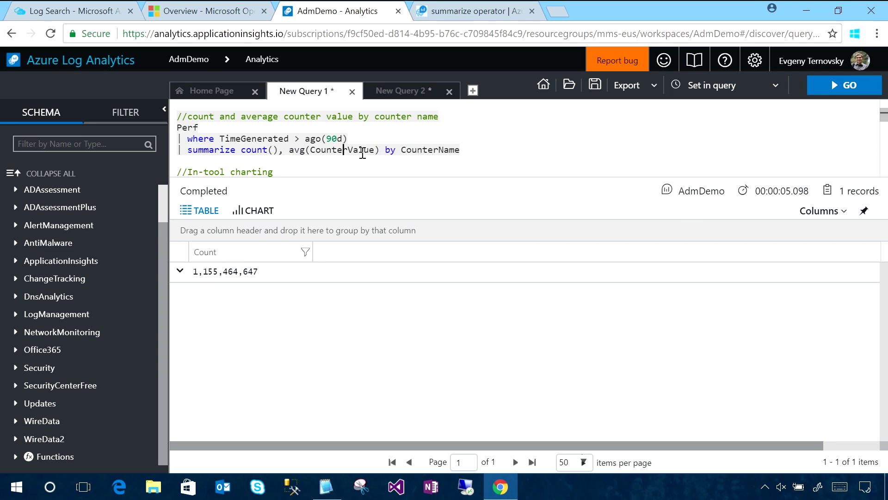
pyautogui.click(445, 150)
pyautogui.hotkey('shift', 'Return')
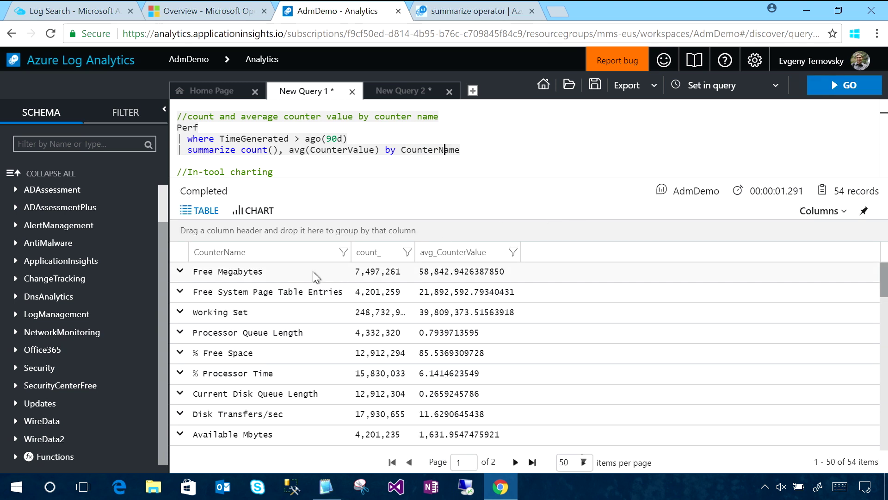
pyautogui.scroll(-1, 226, 275)
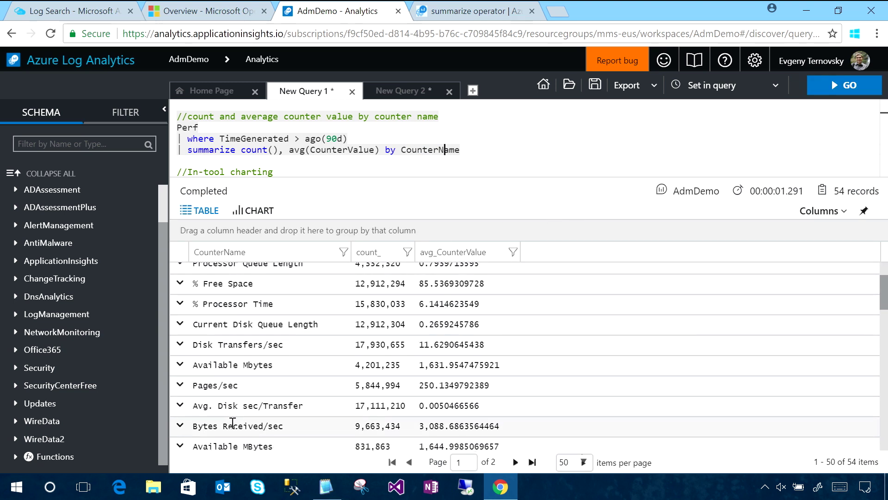
pyautogui.scroll(1, 388, 343)
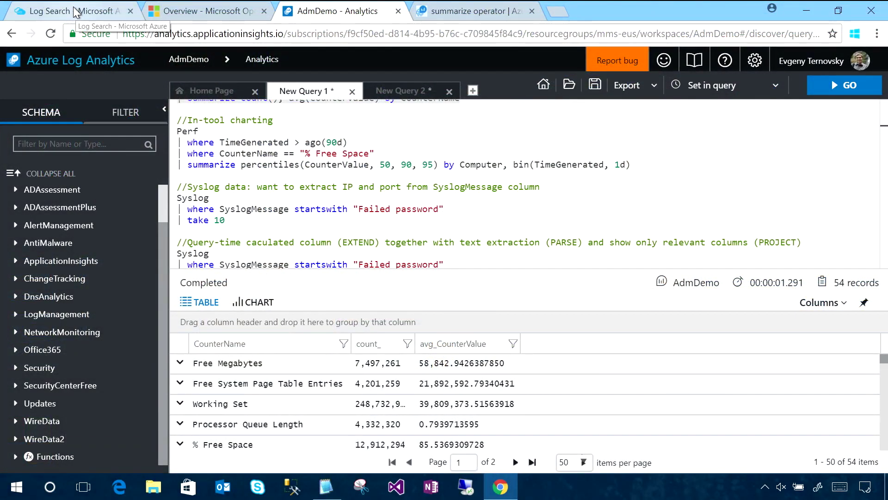
pyautogui.click(76, 11)
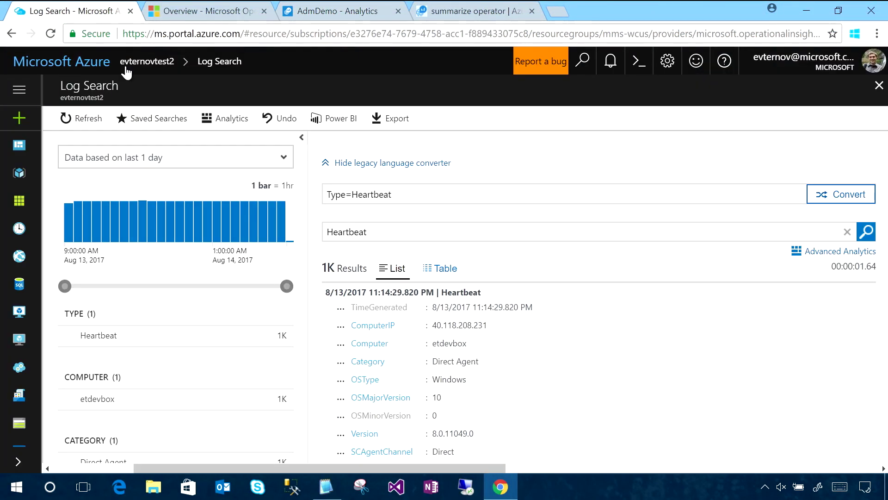
# Step: Close Log Search, view the Log Analytics Marketplace offering, then close it without creating anything
pyautogui.click(879, 85)
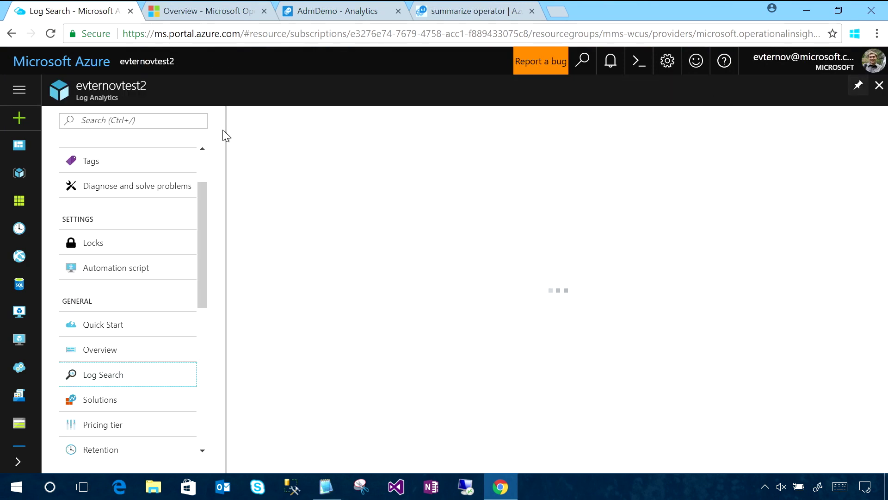
pyautogui.click(20, 119)
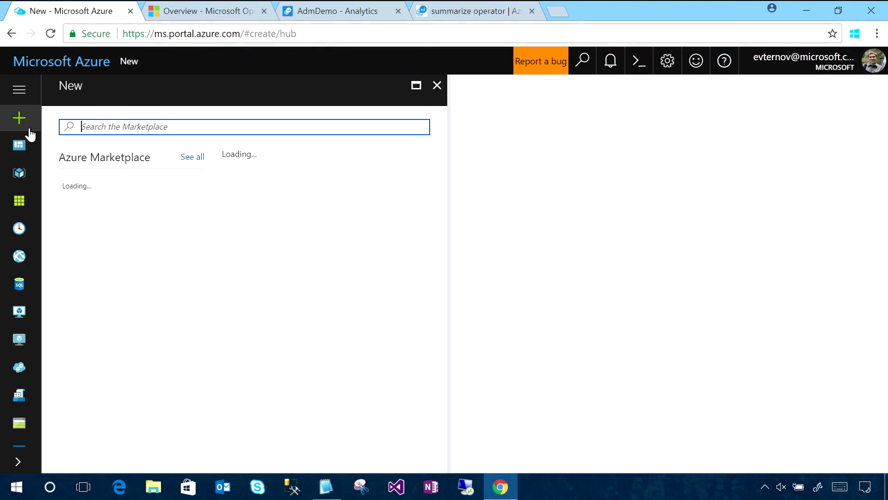
pyautogui.write('log ')
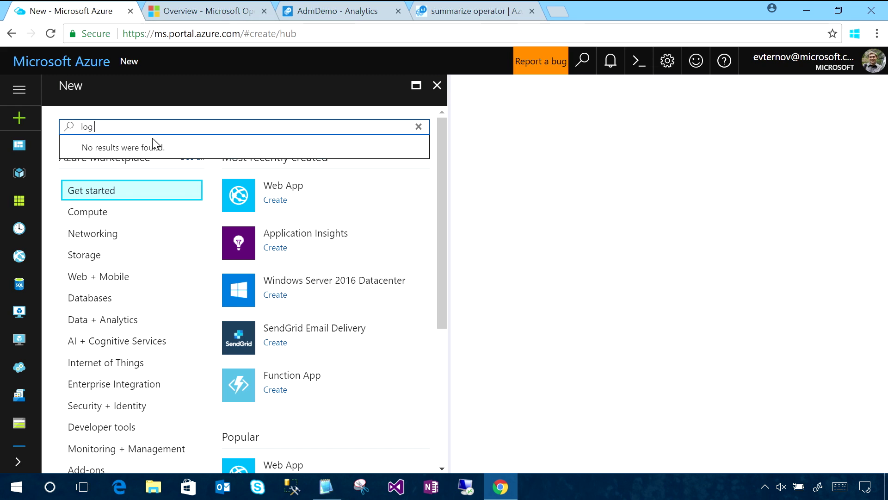
pyautogui.write('anal')
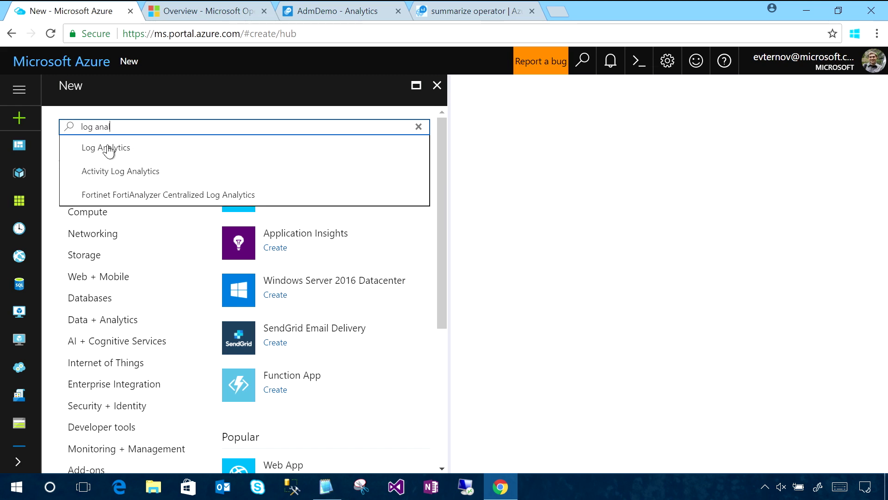
pyautogui.click(109, 151)
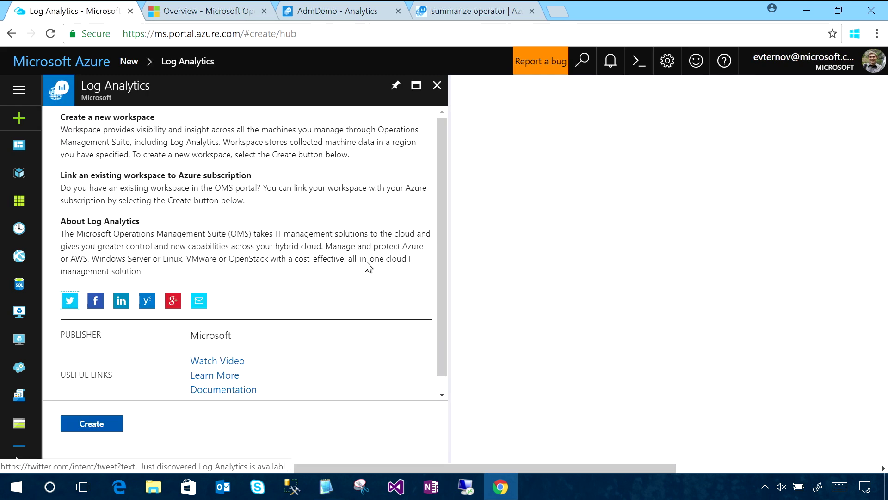
pyautogui.scroll(-1, 450, 236)
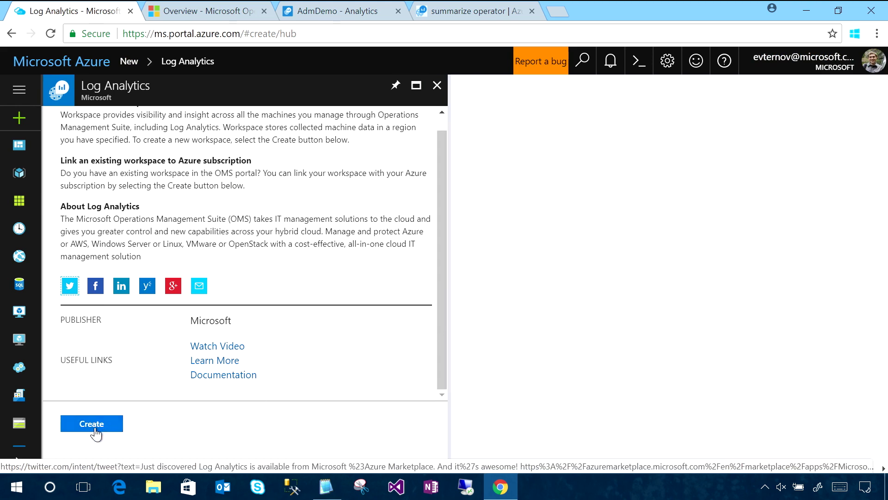
pyautogui.click(437, 86)
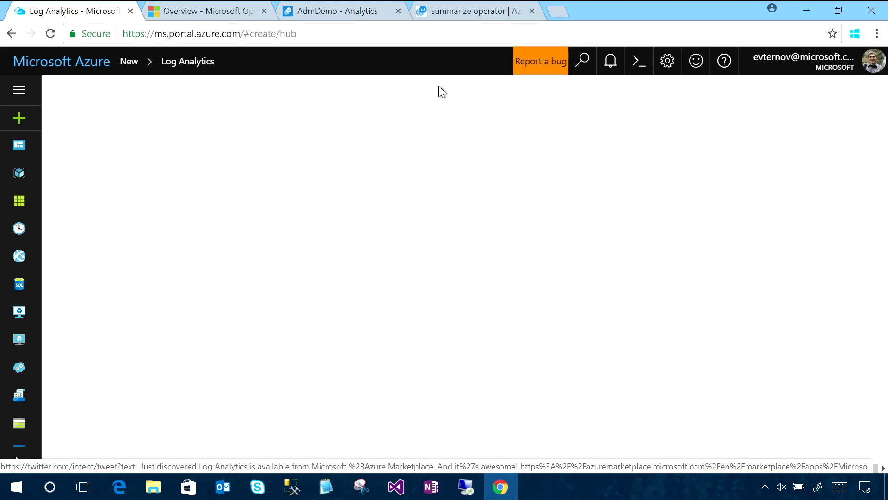
pyautogui.click(337, 11)
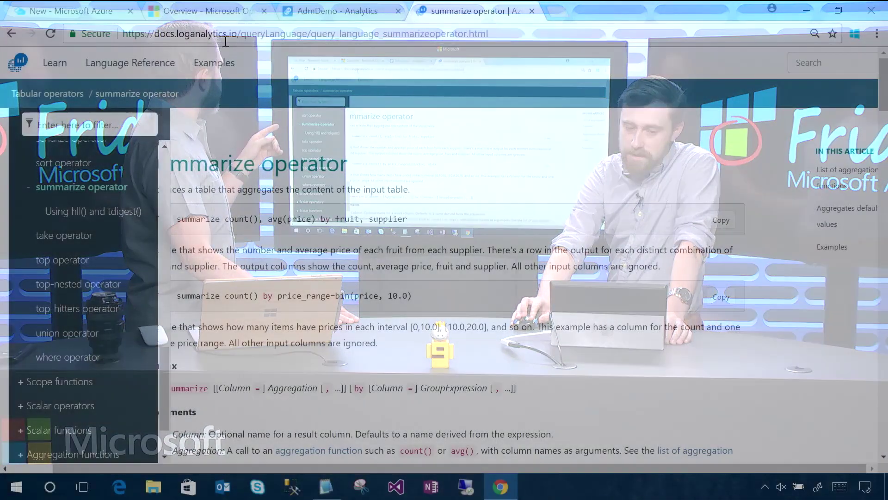
# Step: Visit the docs.loganalytics.io Learn page, then return to the AdmDemo - Analytics query tab
pyautogui.moveTo(241, 36); pyautogui.dragTo(113, 81)
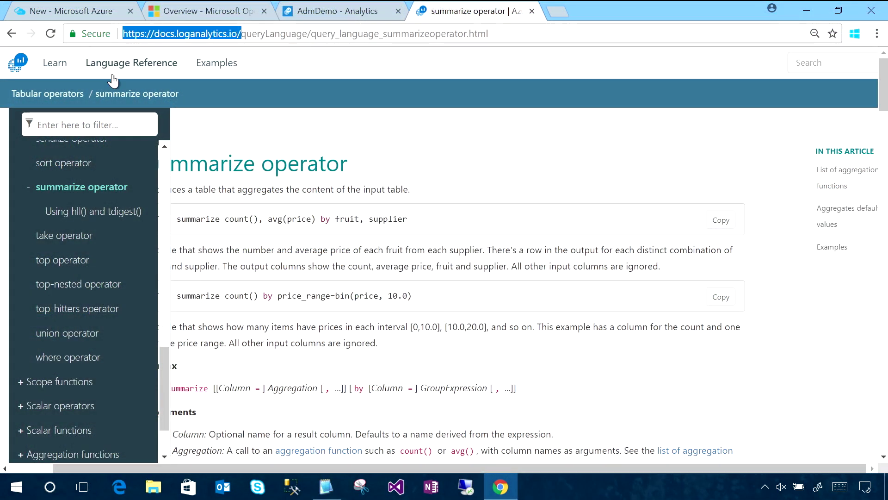
pyautogui.click(341, 134)
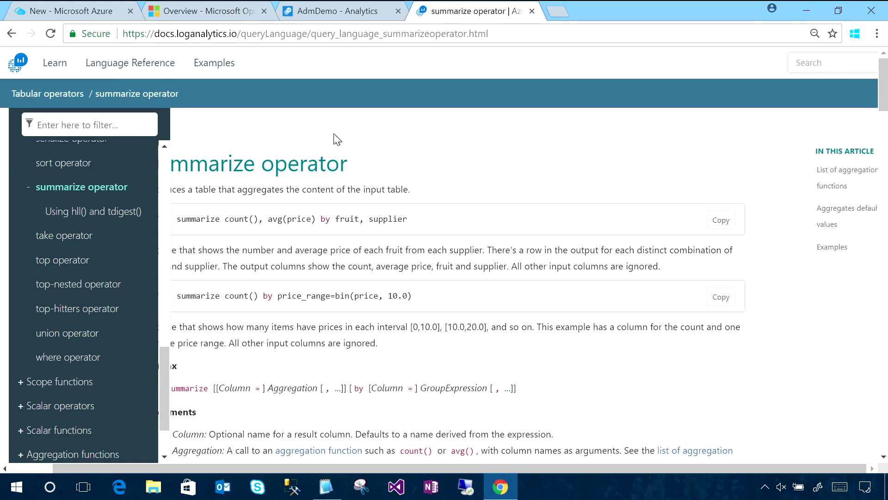
pyautogui.click(18, 63)
pyautogui.click(333, 18)
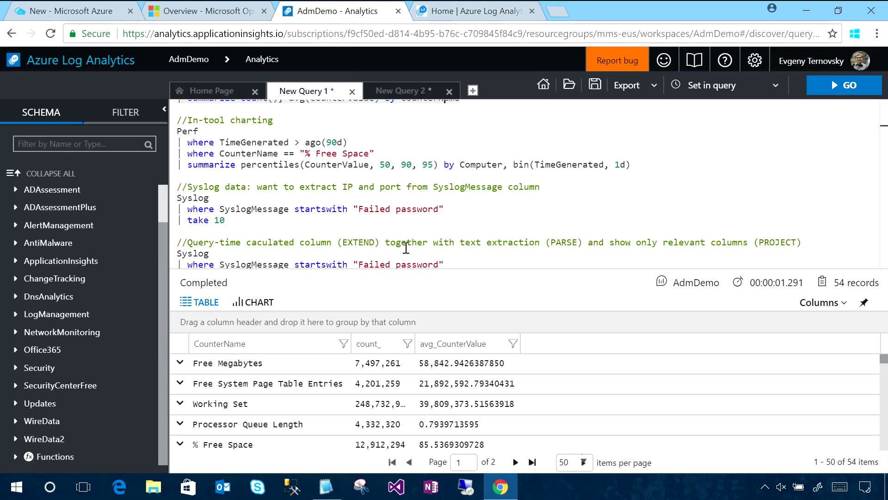
pyautogui.scroll(-3, 405, 238)
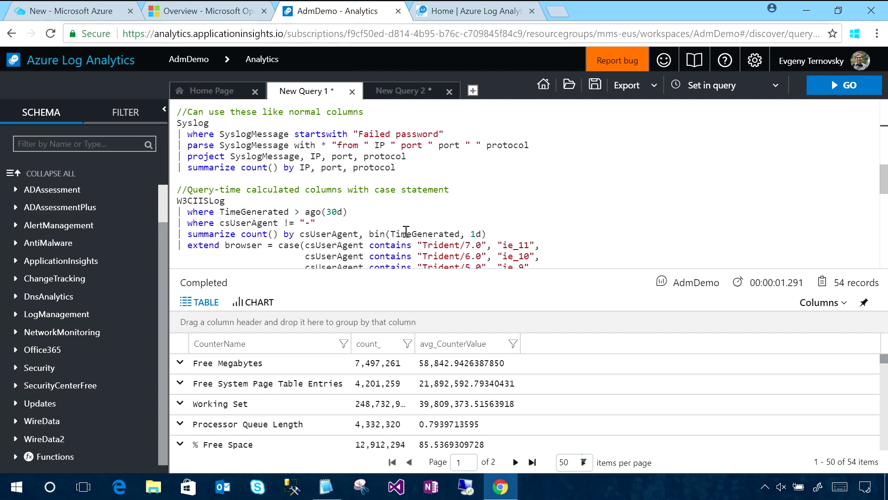
pyautogui.scroll(-2, 406, 231)
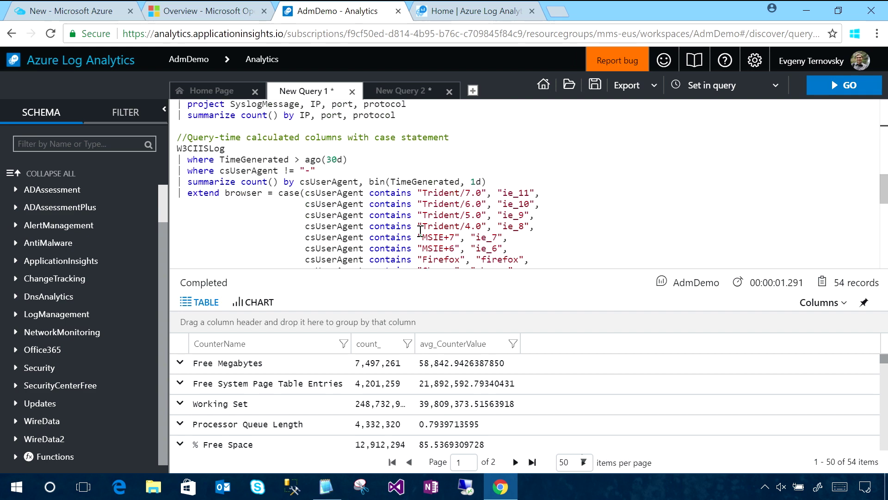